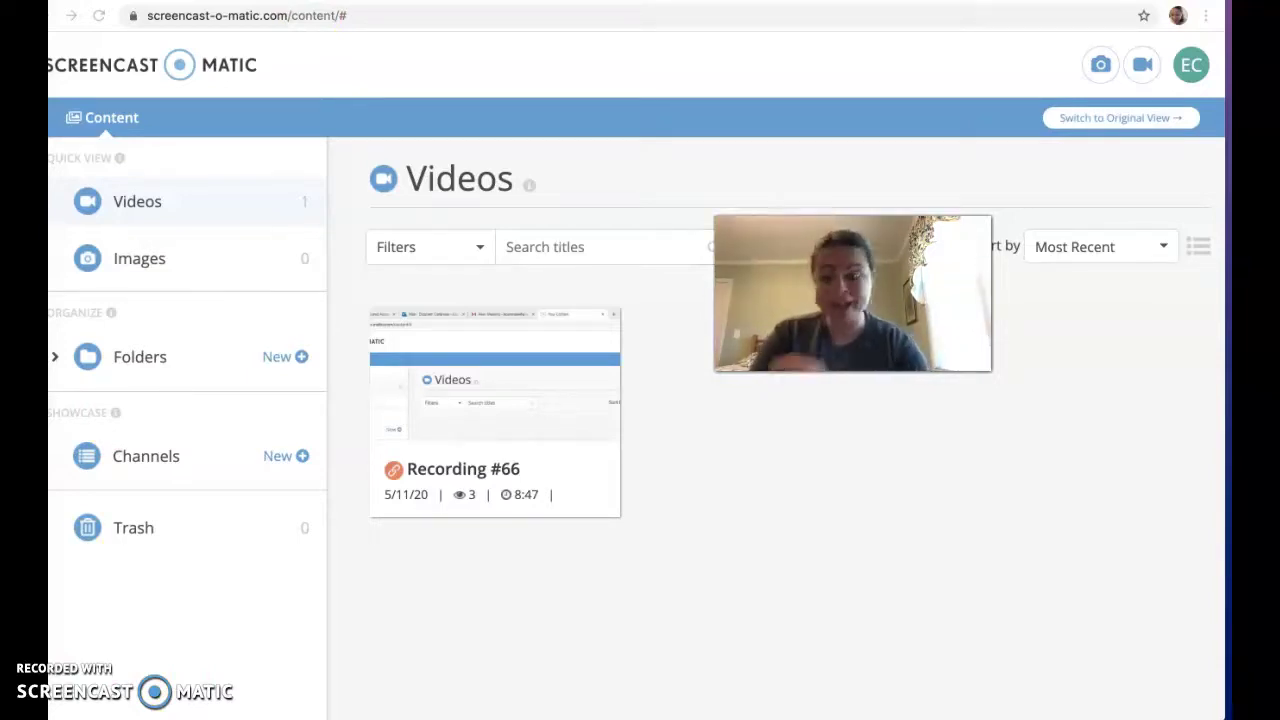
# Step: Search the web for "citation machine" in a new tab and open the Citation Machine website
pyautogui.hotkey('ctrl', 't')
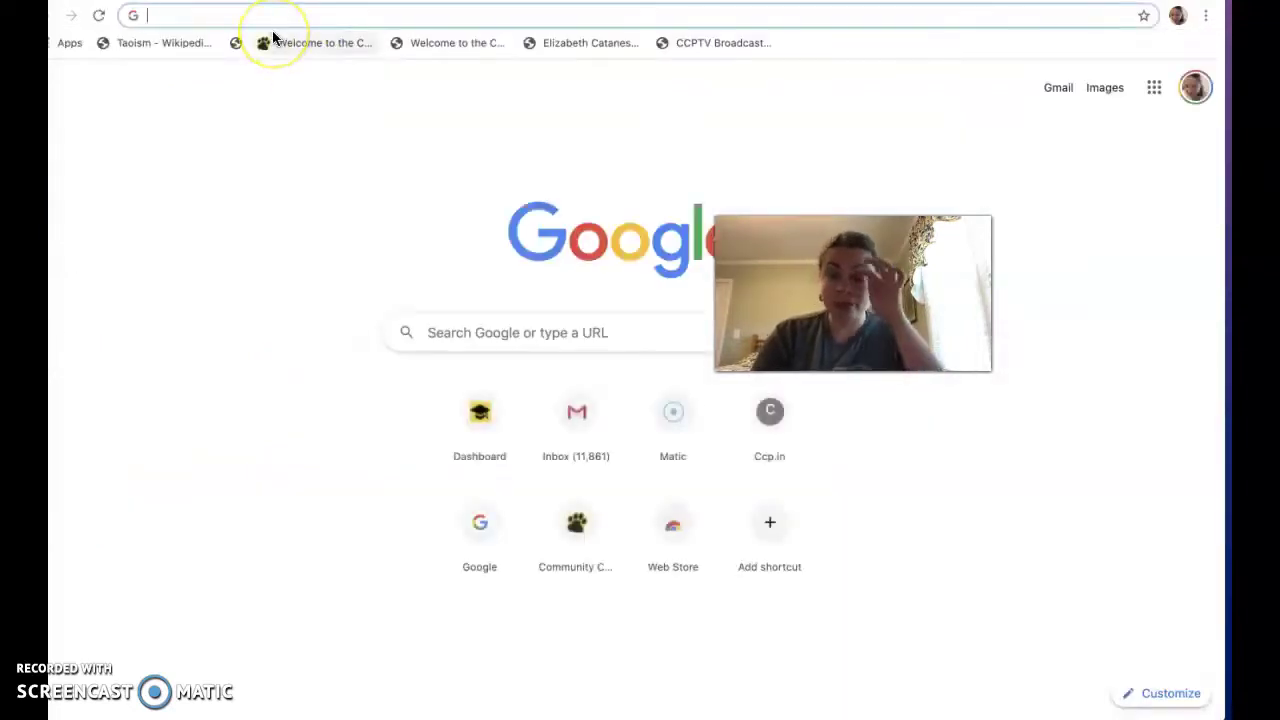
pyautogui.write('citat')
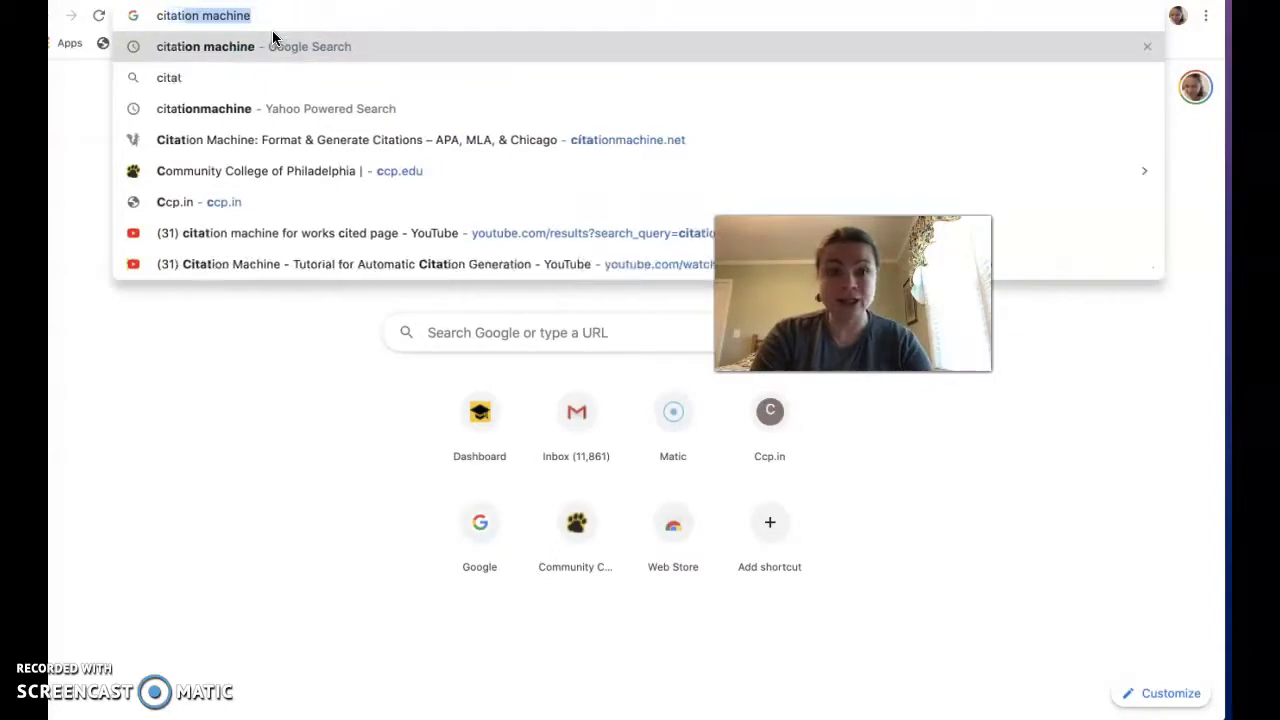
pyautogui.write('ion machin')
pyautogui.press('Return')
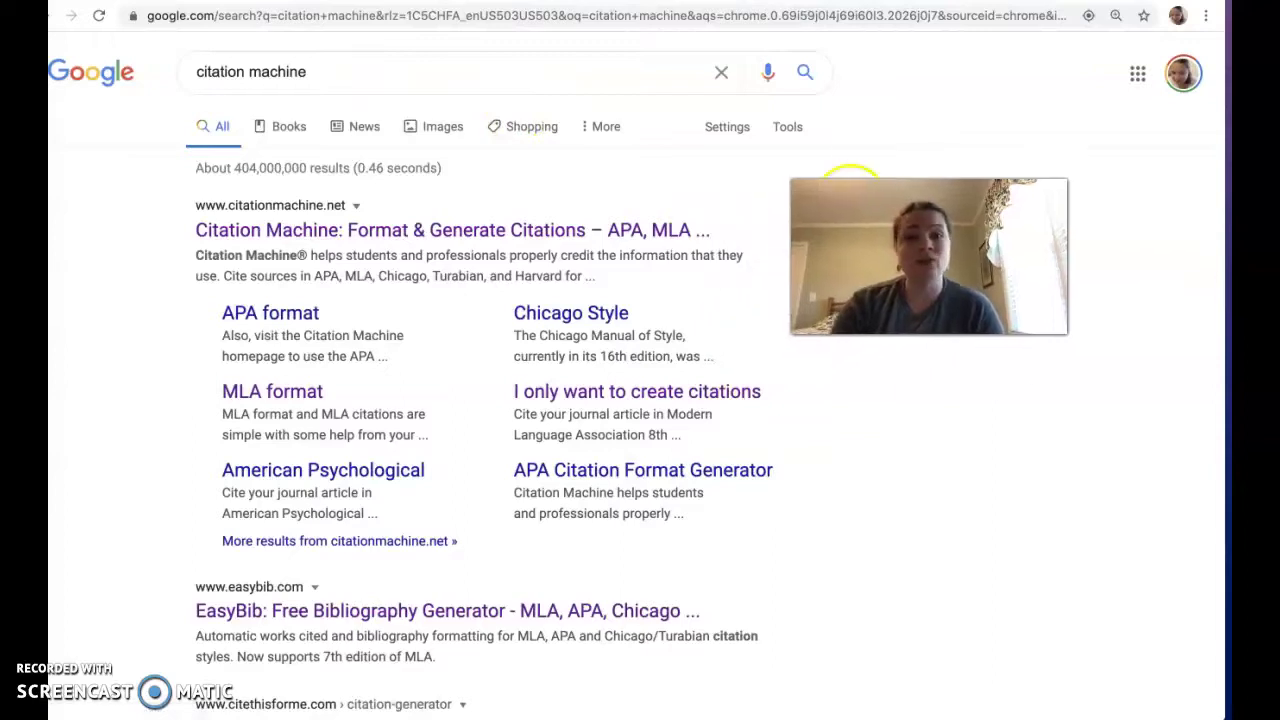
pyautogui.click(666, 230)
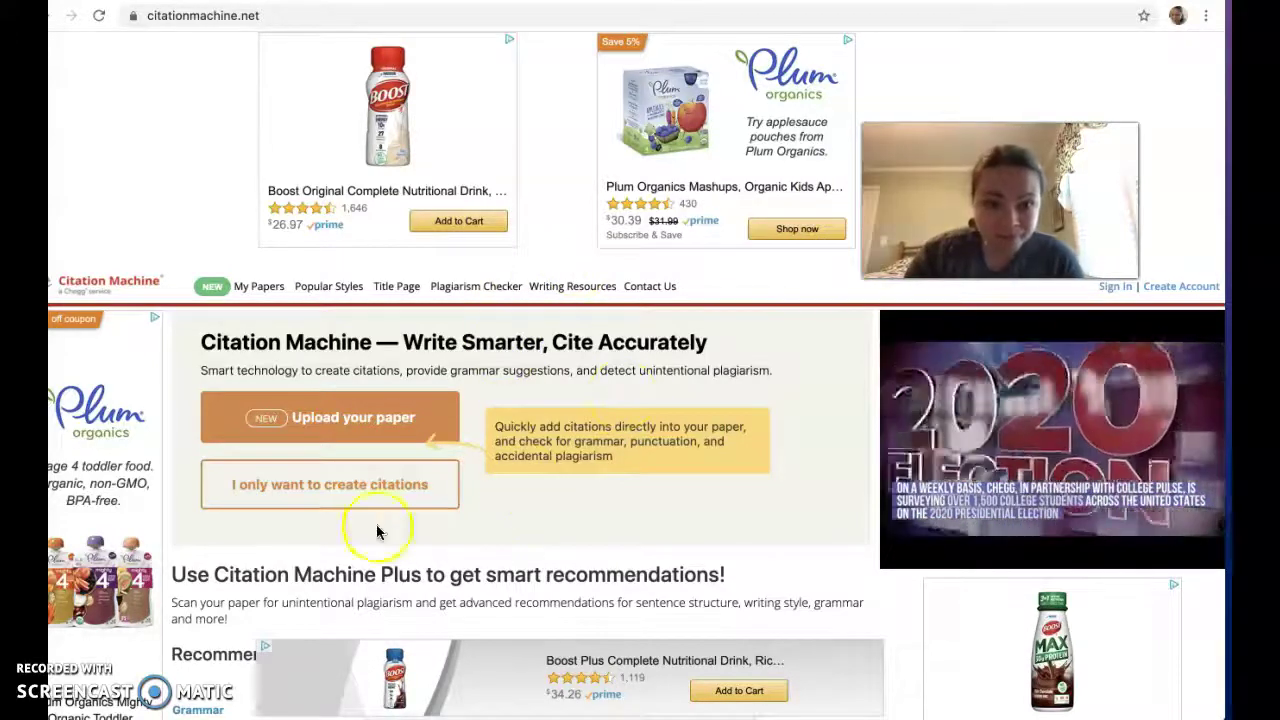
# Step: Choose to only create citations and select MLA as the citation style
pyautogui.click(372, 488)
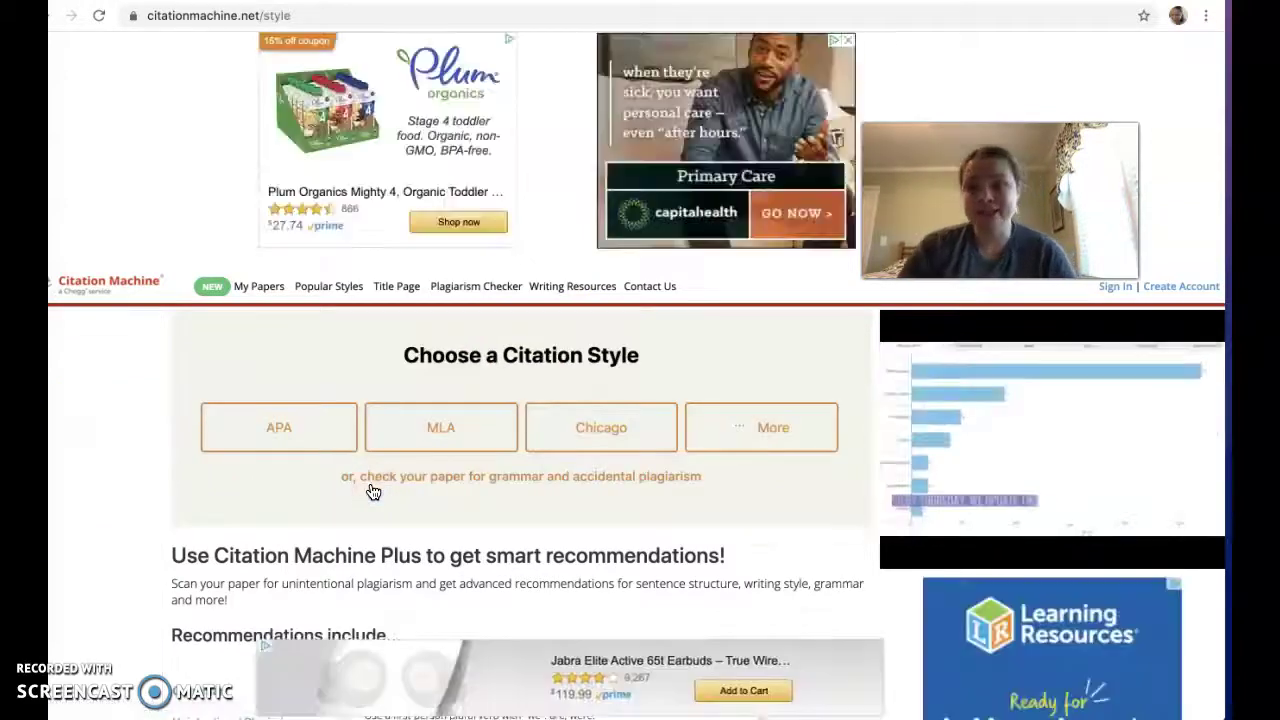
pyautogui.click(368, 488)
pyautogui.click(742, 452)
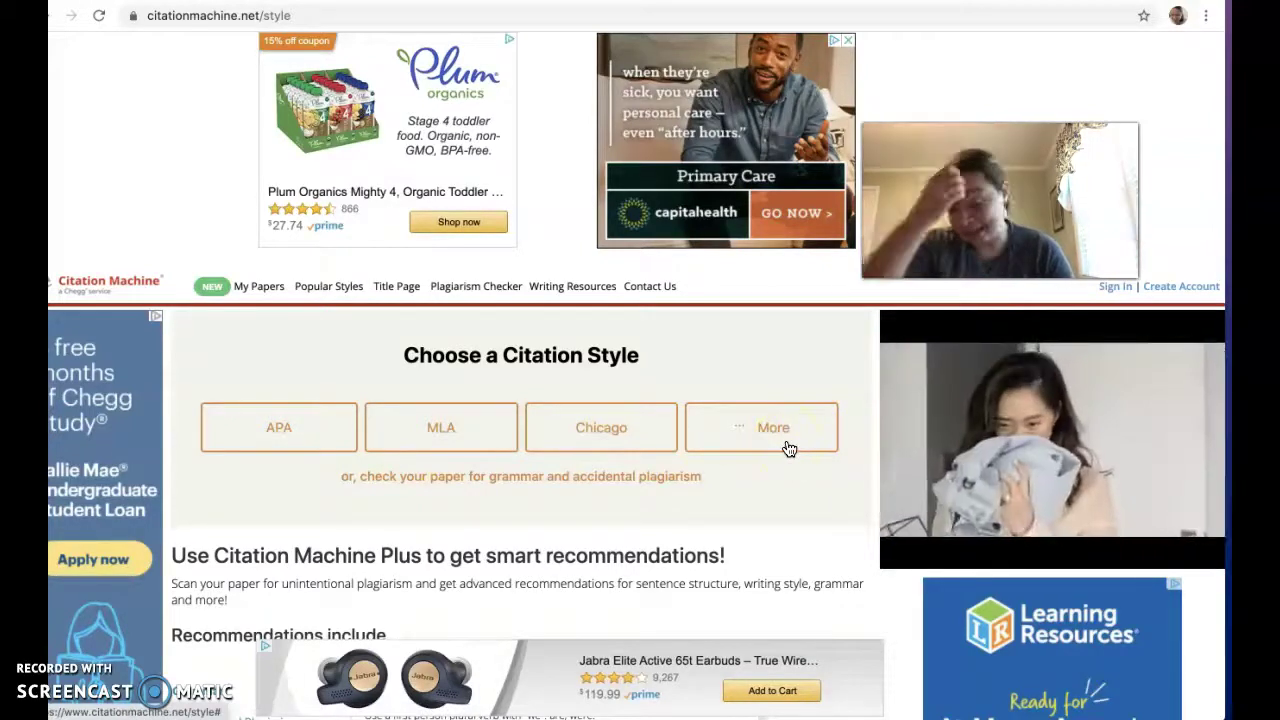
pyautogui.click(689, 477)
pyautogui.click(472, 437)
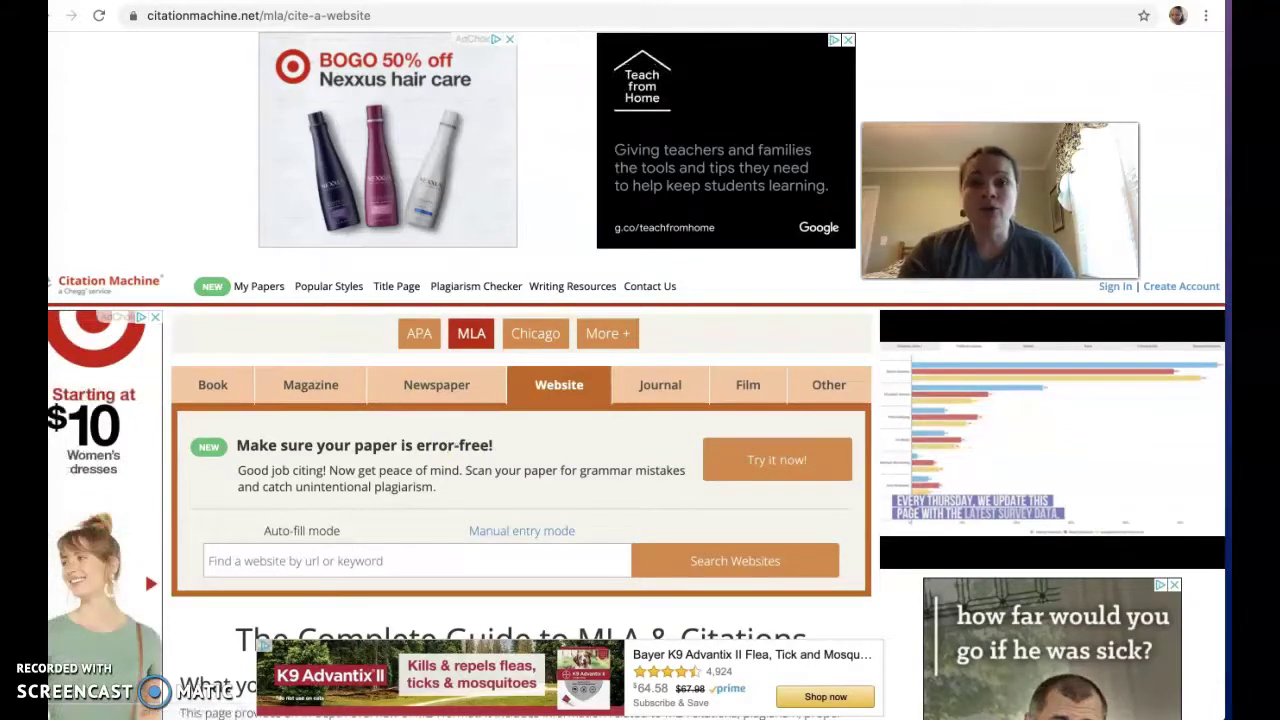
# Step: Search for "student vangard ccp" in a new tab and open the Community College of Philadelphia page on The Vanguard
pyautogui.hotkey('ctrl', 't')
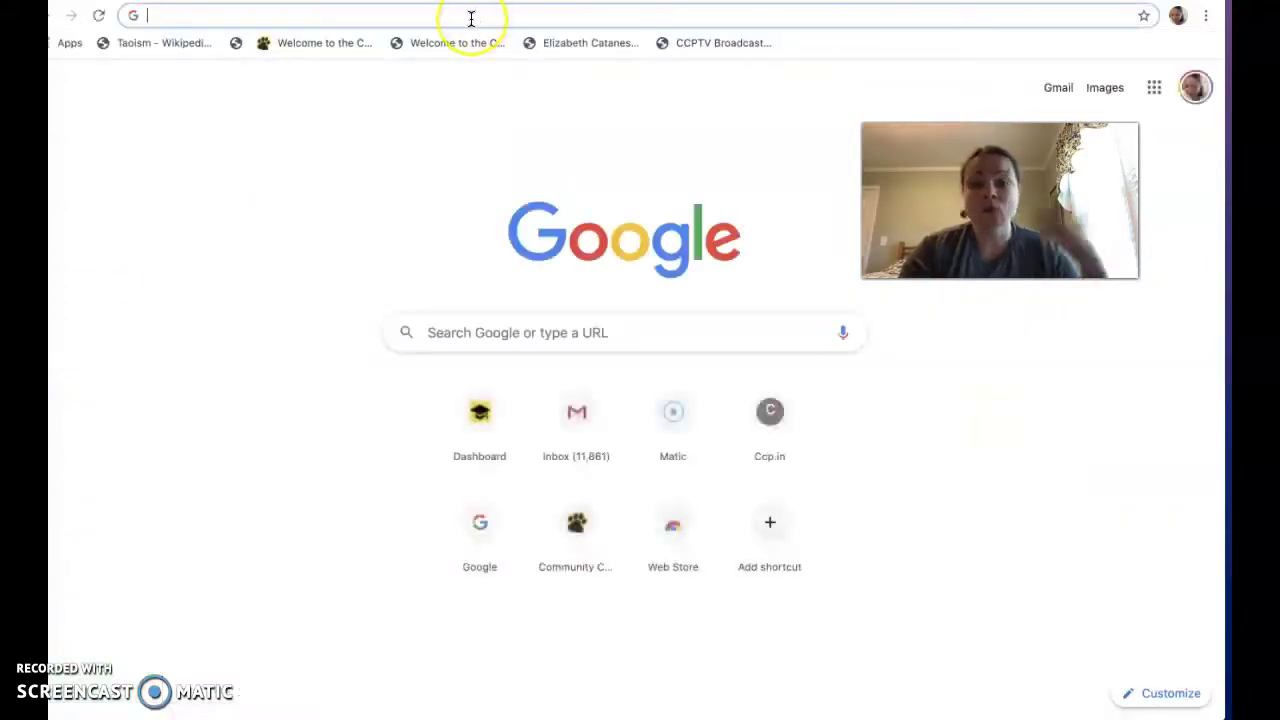
pyautogui.write('stud')
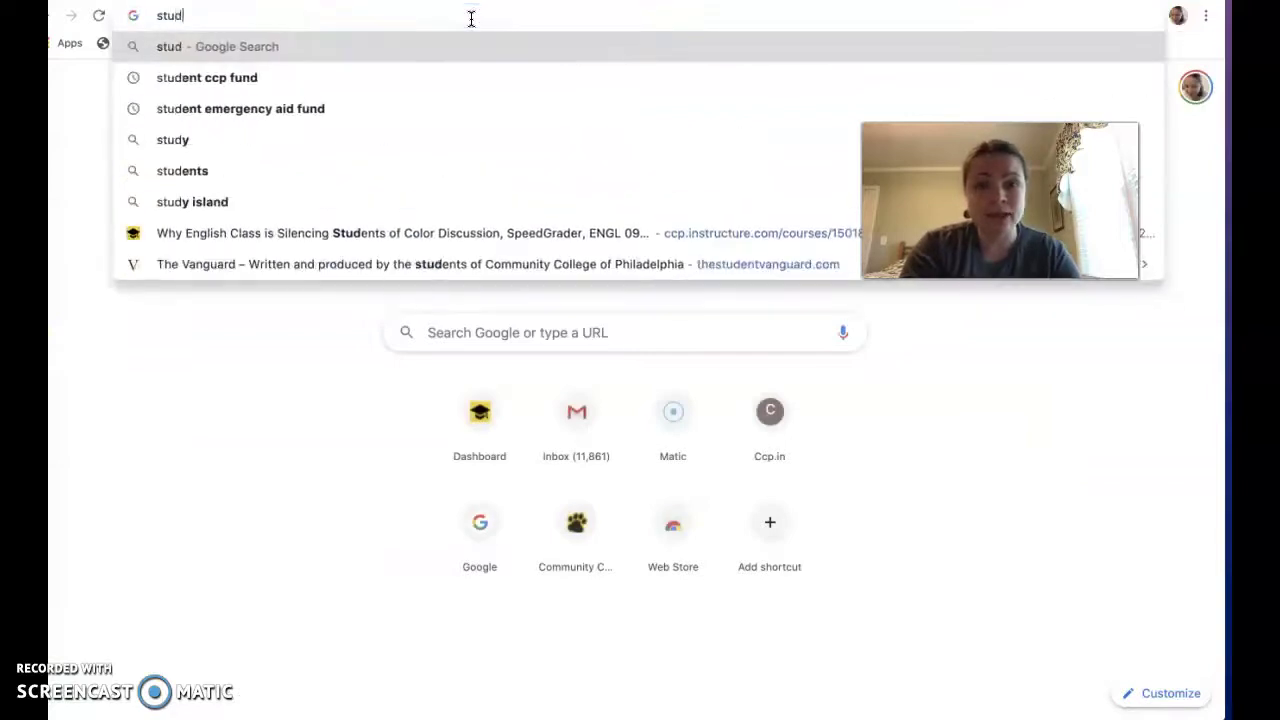
pyautogui.write('ent vangard ccp')
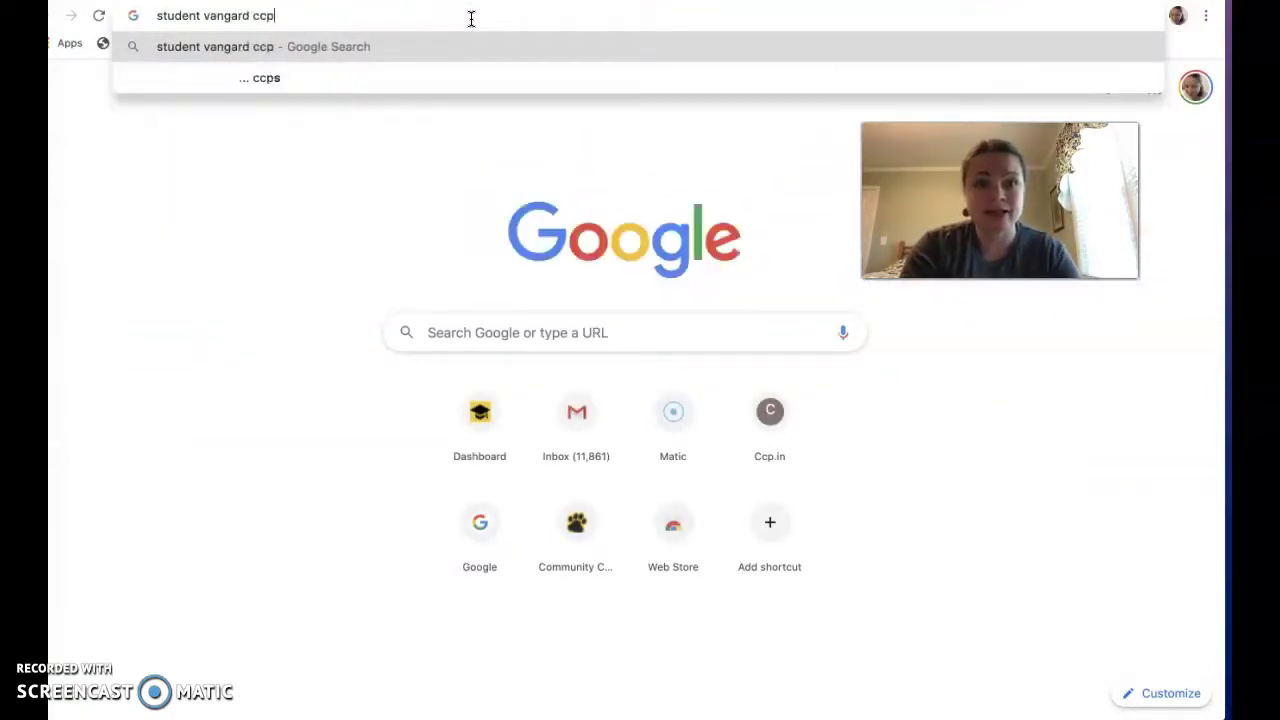
pyautogui.press('Return')
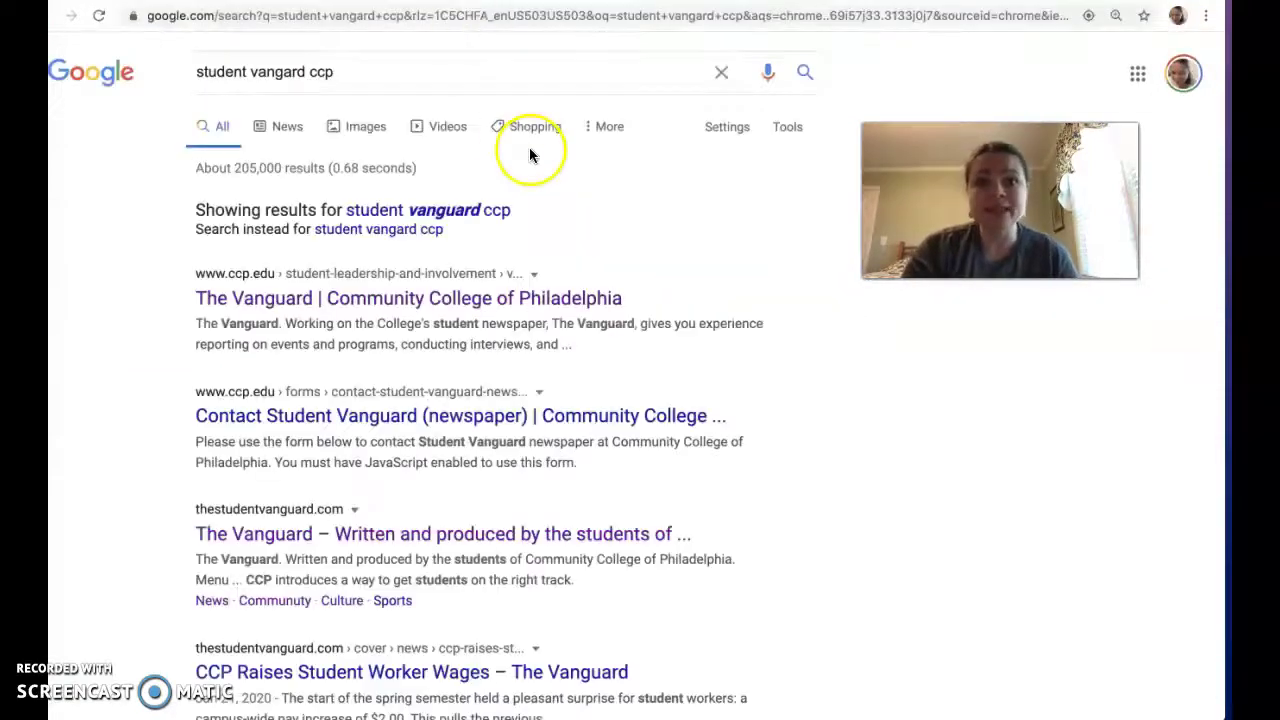
pyautogui.click(496, 308)
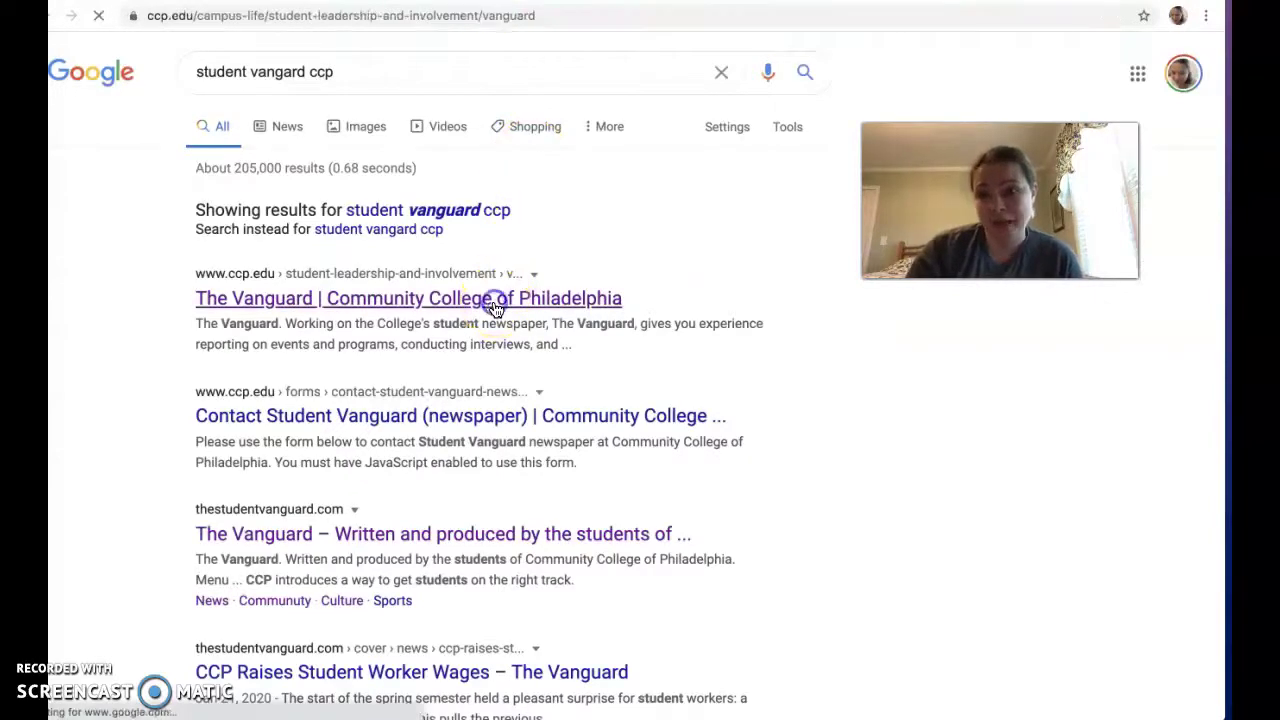
# Step: Open The Vanguard newspaper's website from the college page and look through its front-page stories
pyautogui.scroll(-3, 496, 310)
pyautogui.scroll(-2, 496, 310)
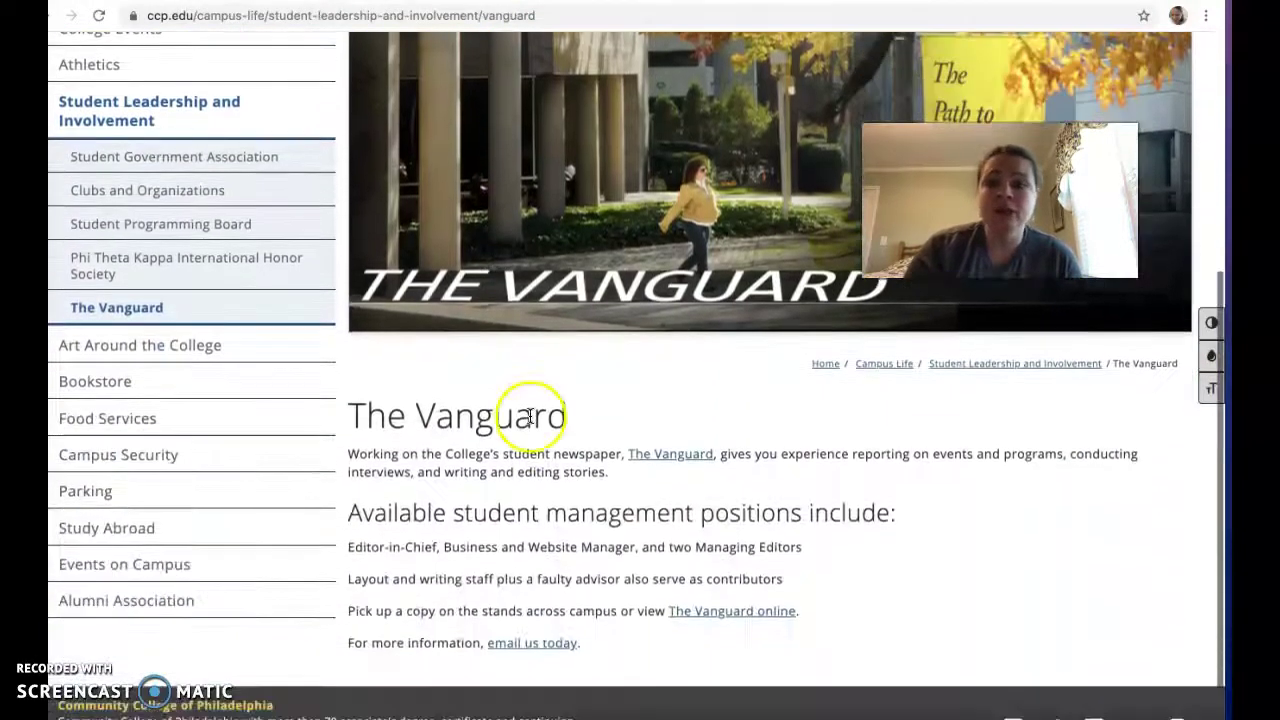
pyautogui.click(658, 463)
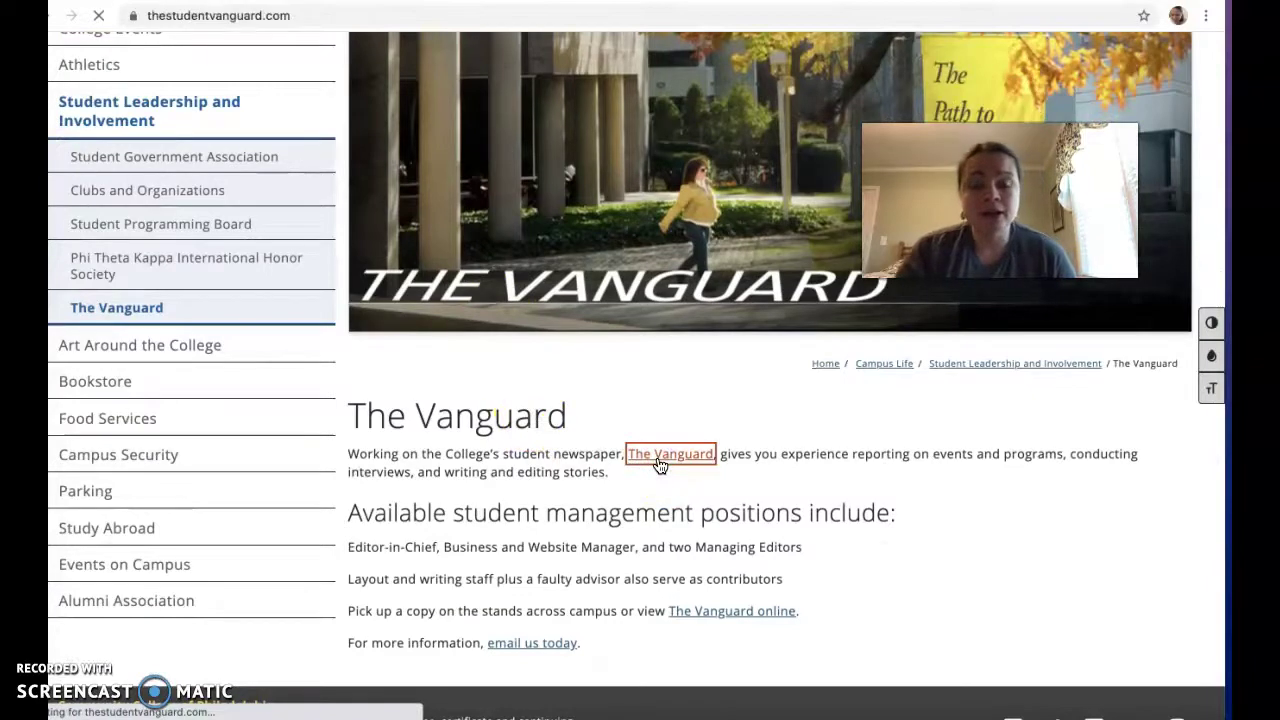
pyautogui.scroll(-4, 660, 465)
pyautogui.scroll(-3, 660, 465)
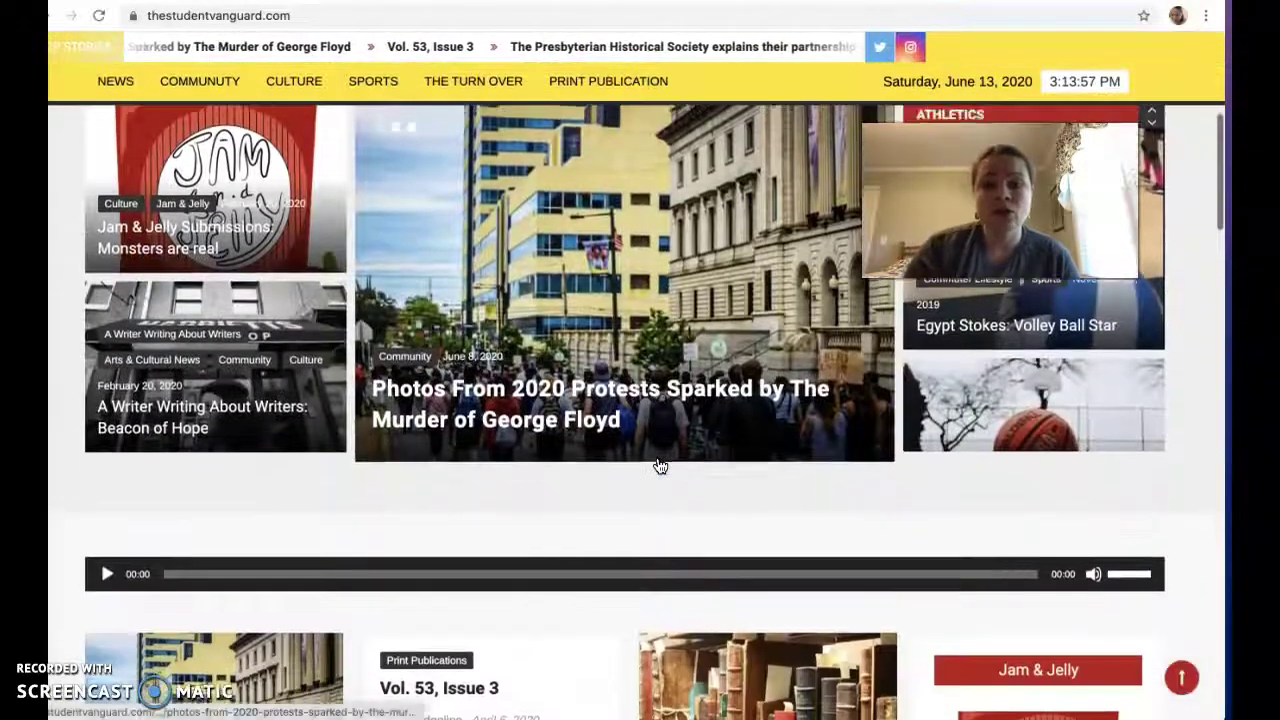
pyautogui.scroll(-5, 389, 462)
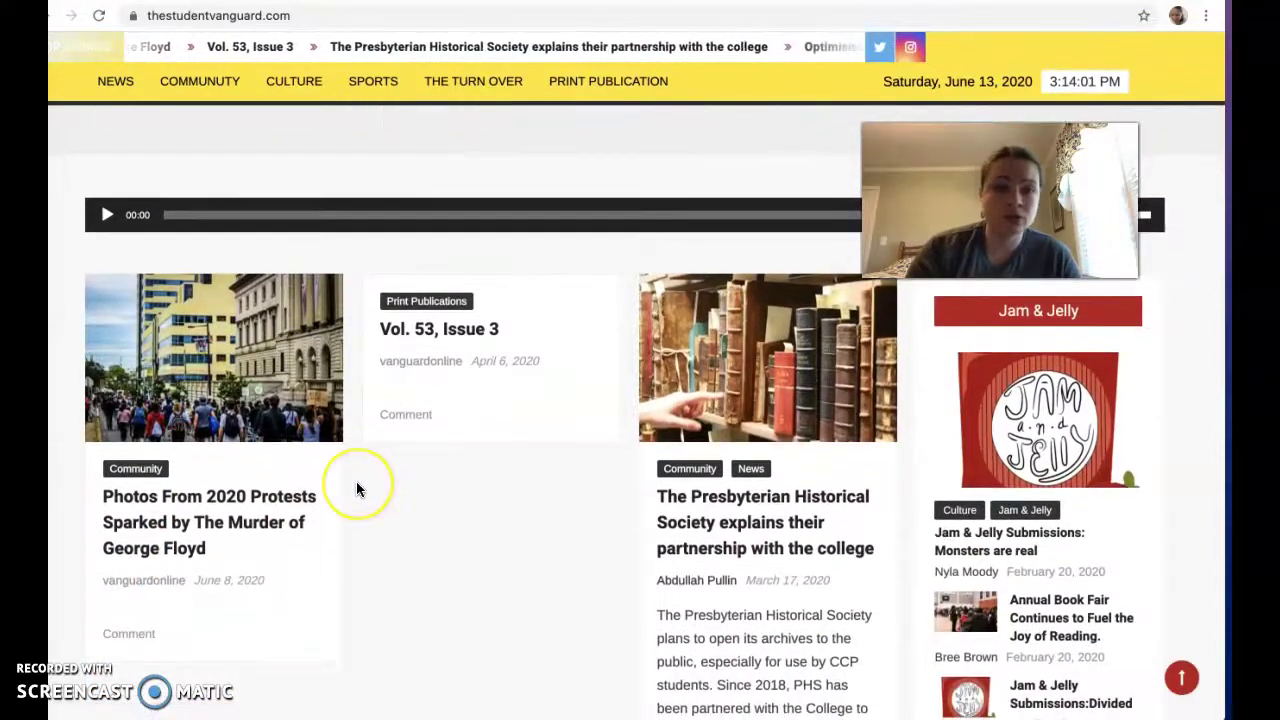
# Step: Search The Vanguard website for "social media"
pyautogui.scroll(10, 357, 486)
pyautogui.click(329, 218)
pyautogui.write('social mediad')
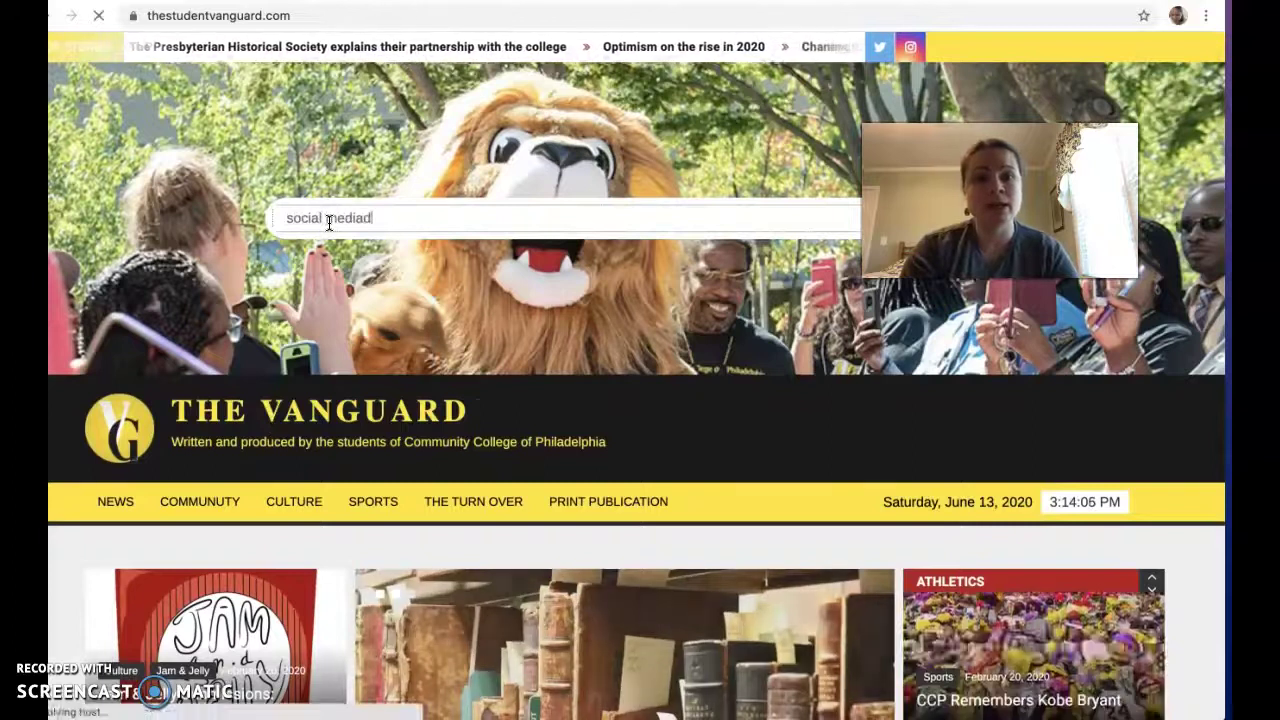
pyautogui.press('Return')
pyautogui.click(309, 236)
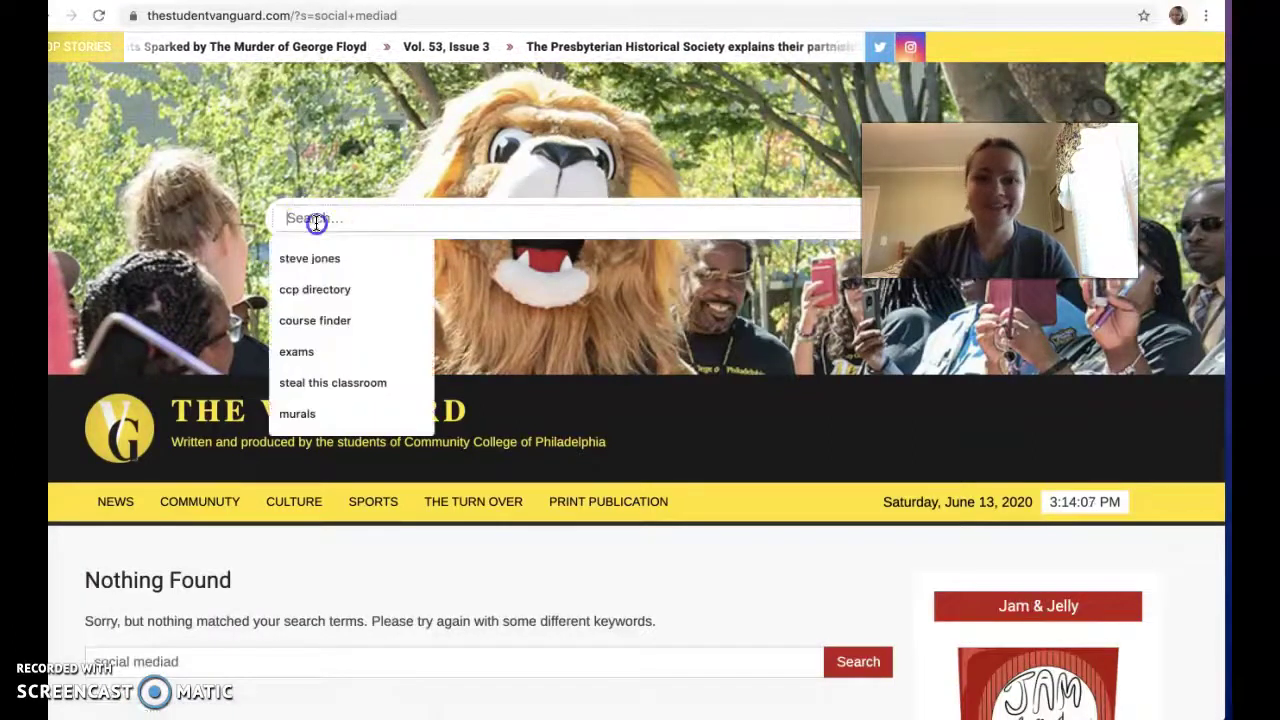
pyautogui.write('social media')
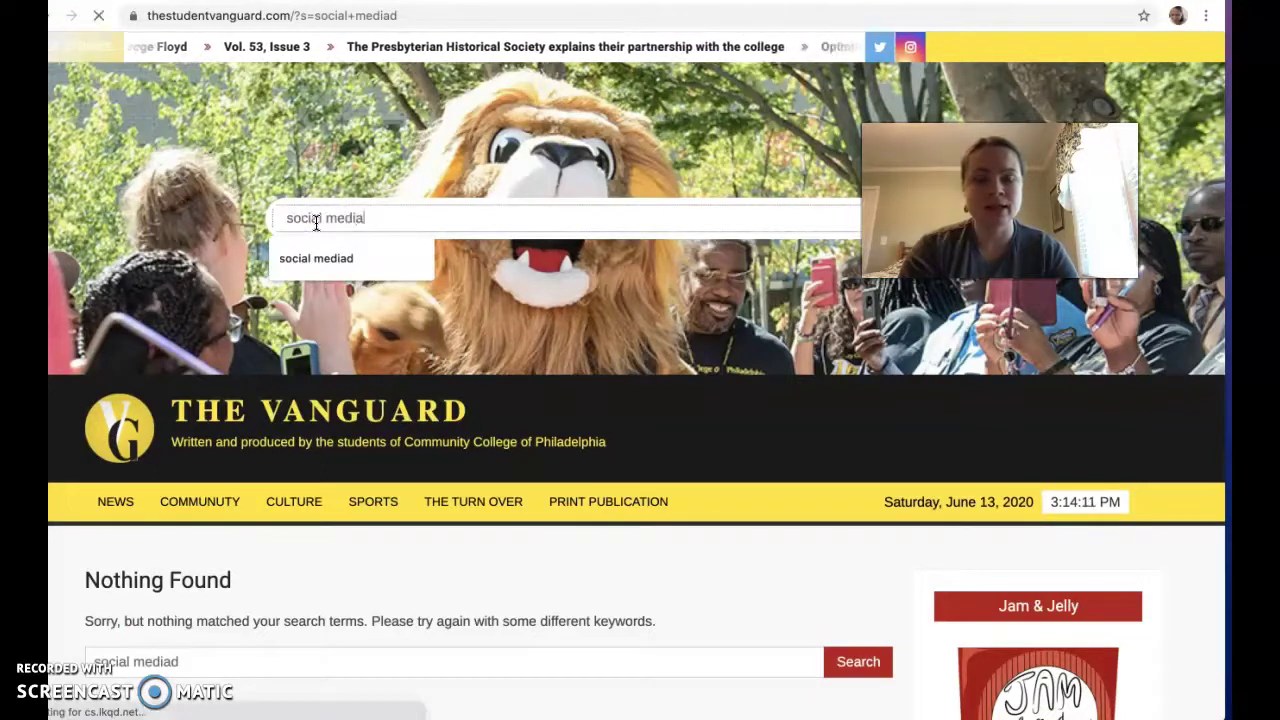
pyautogui.press('Return')
# Step: Open the article "Jam & Jelly: The Art Museum Goes to The Future" from the search results and skim it
pyautogui.scroll(-4, 525, 288)
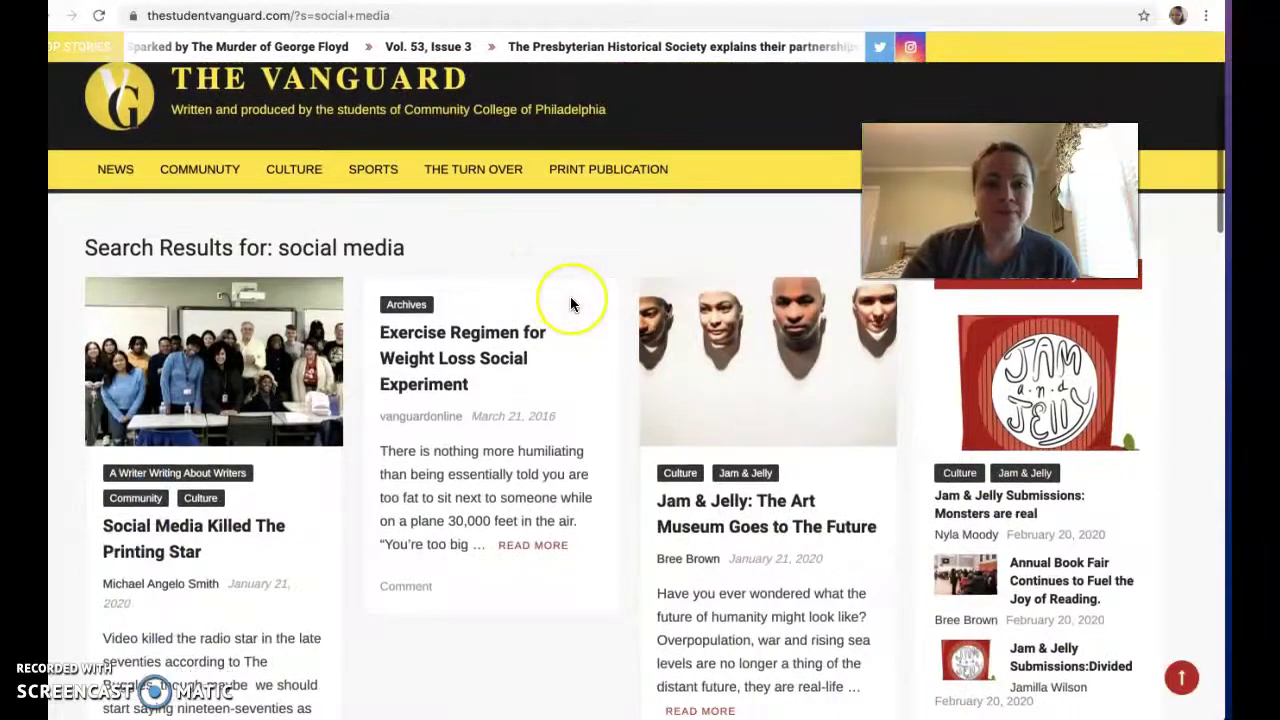
pyautogui.scroll(-1, 570, 296)
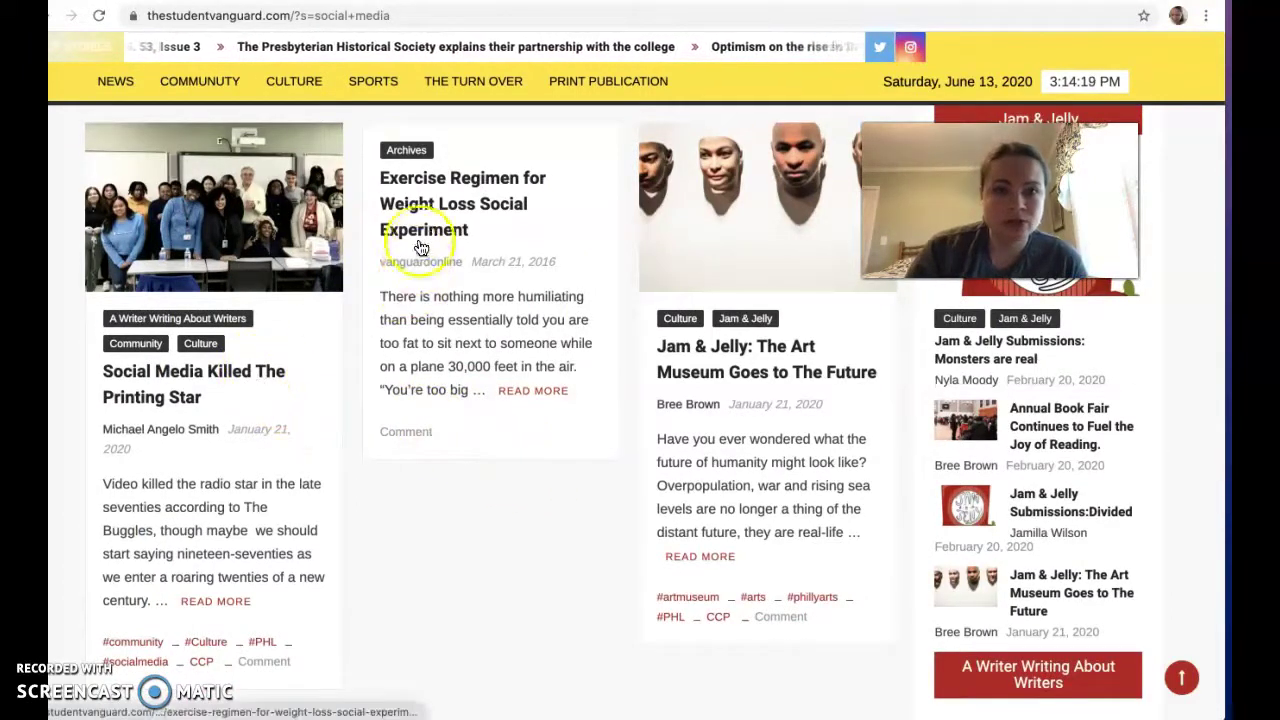
pyautogui.click(698, 356)
pyautogui.scroll(-8, 700, 358)
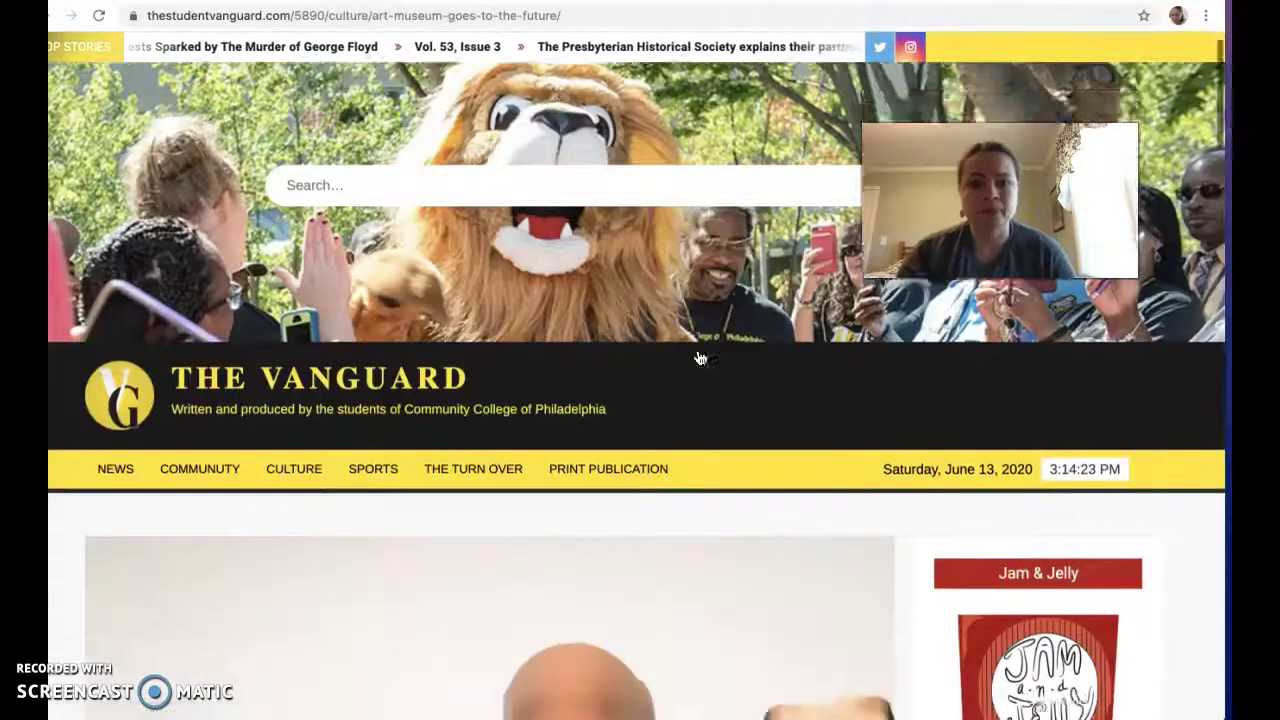
pyautogui.scroll(-1, 700, 358)
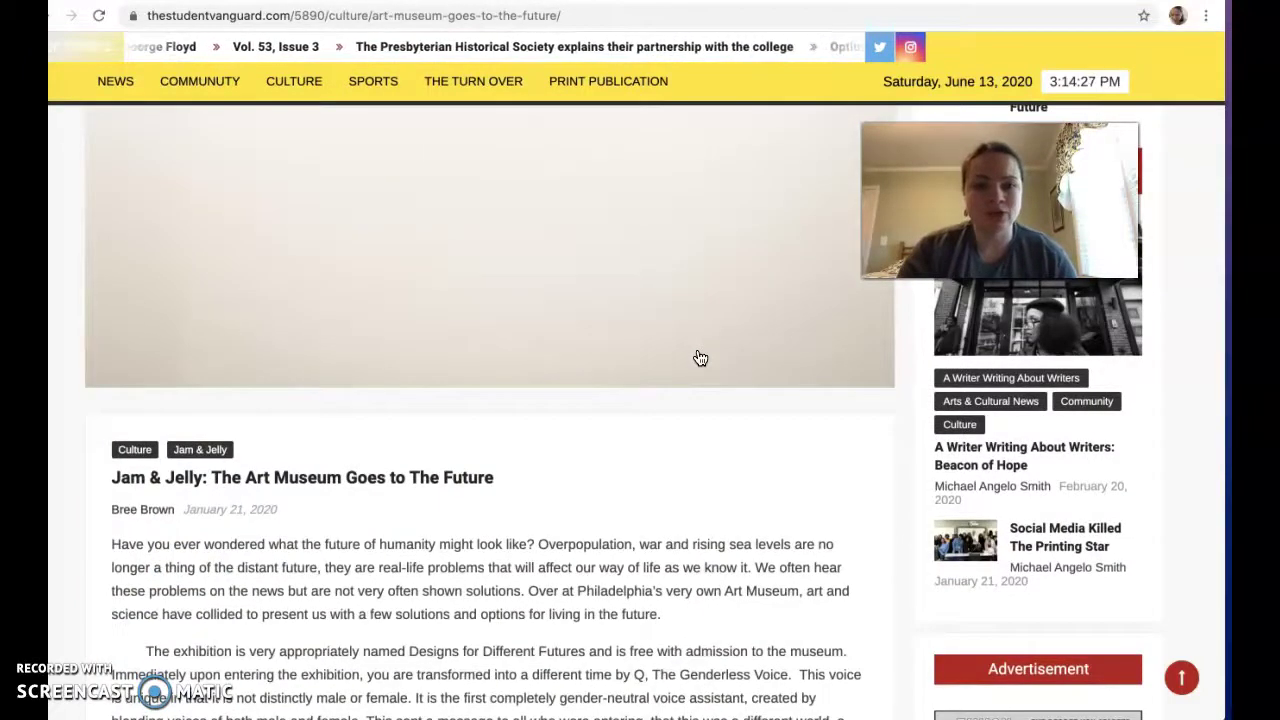
pyautogui.scroll(-10, 700, 358)
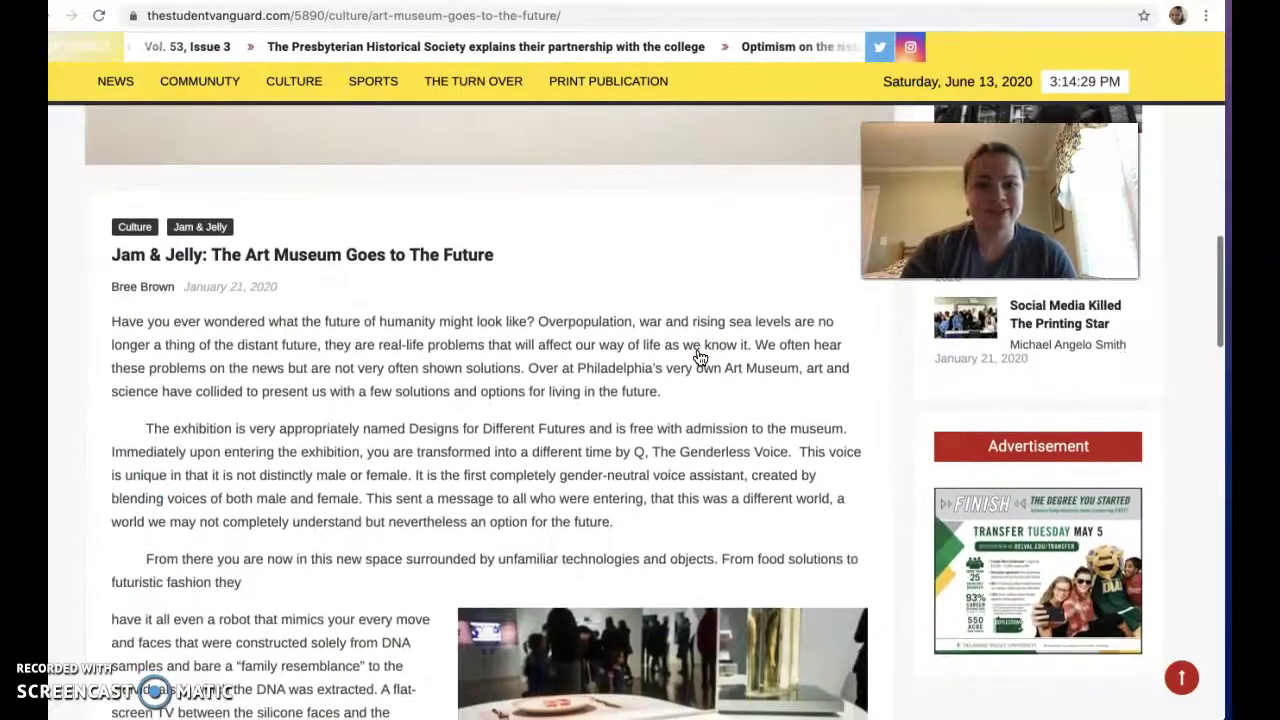
pyautogui.scroll(15, 697, 358)
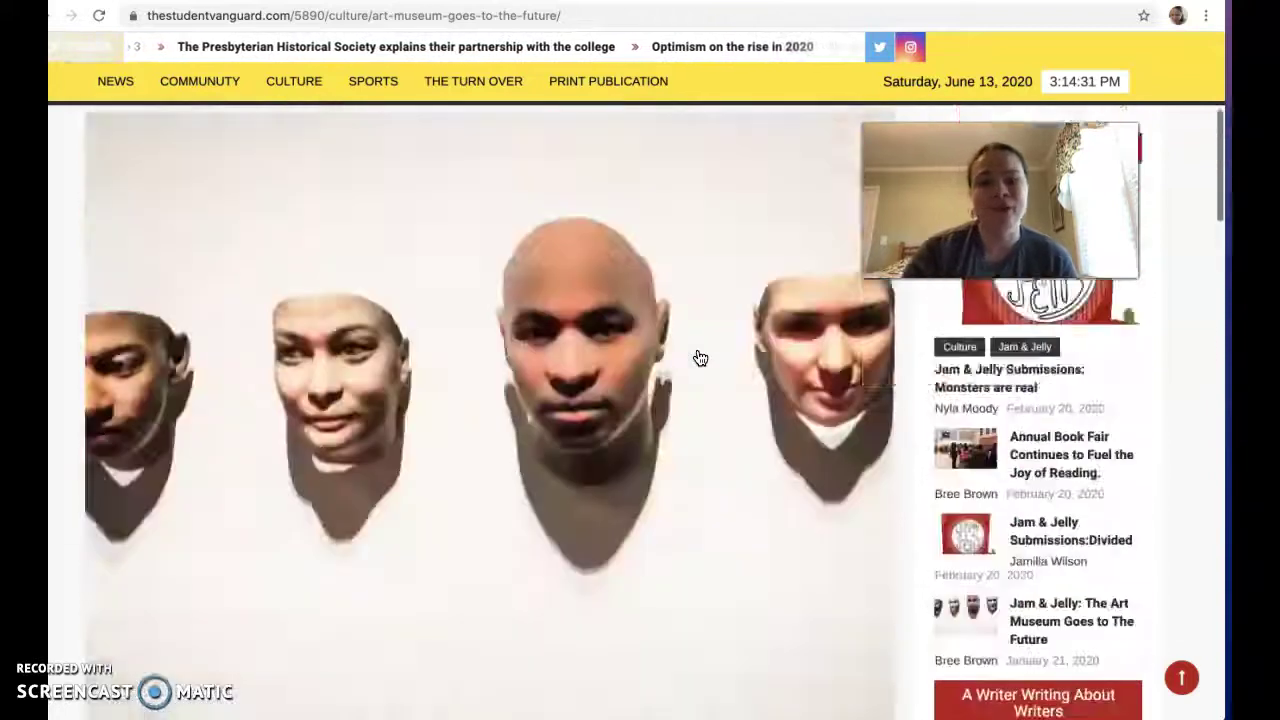
# Step: Copy the web address of the art museum article
pyautogui.click(445, 16)
pyautogui.rightClick(137, 12)
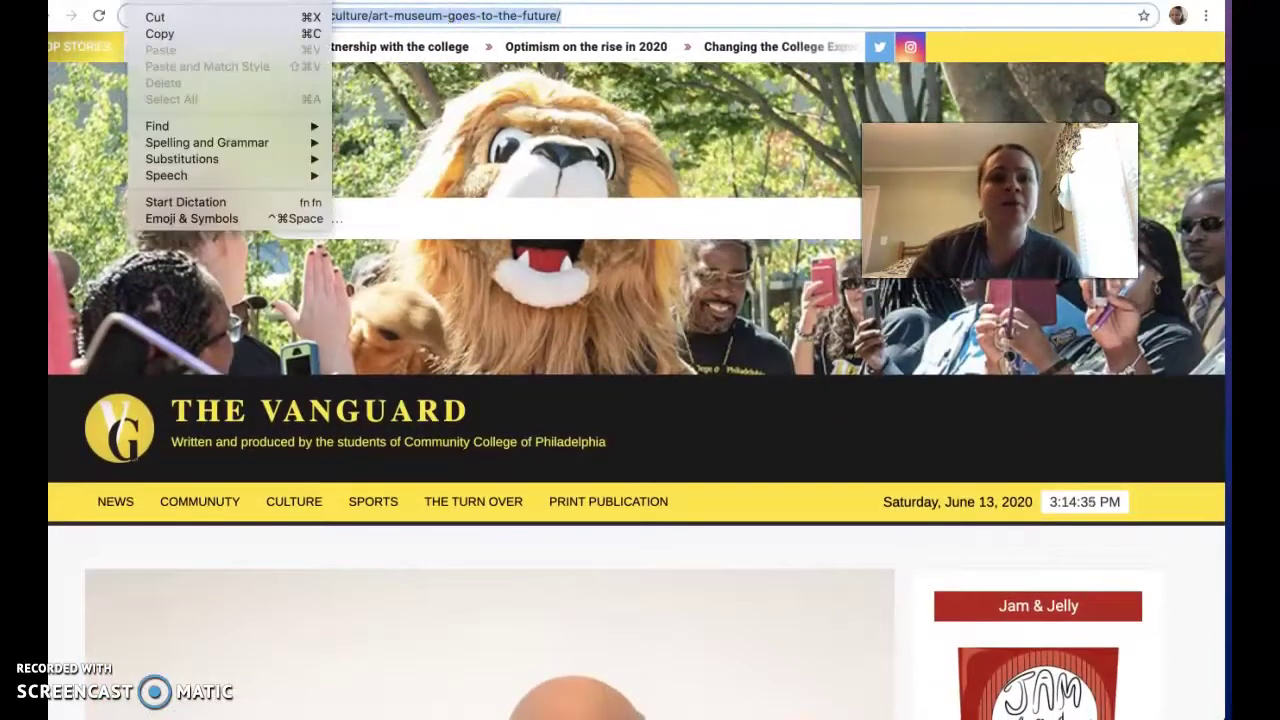
pyautogui.click(160, 34)
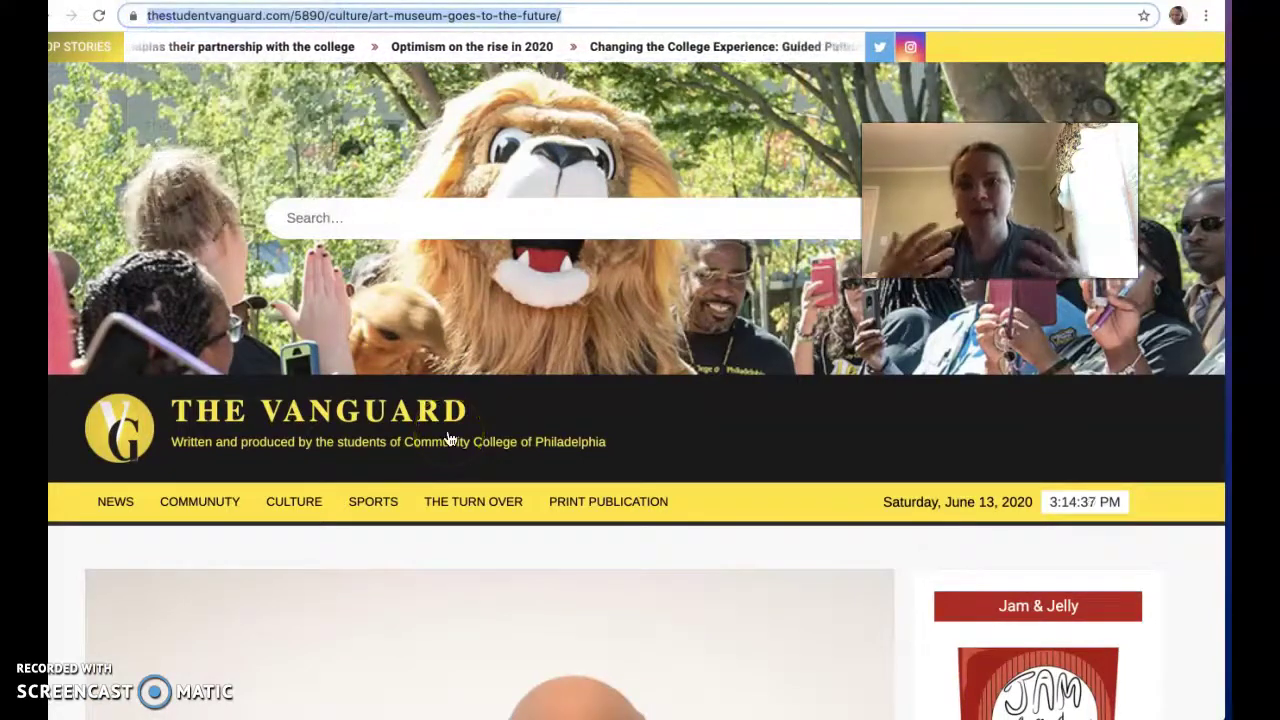
pyautogui.click(337, 251)
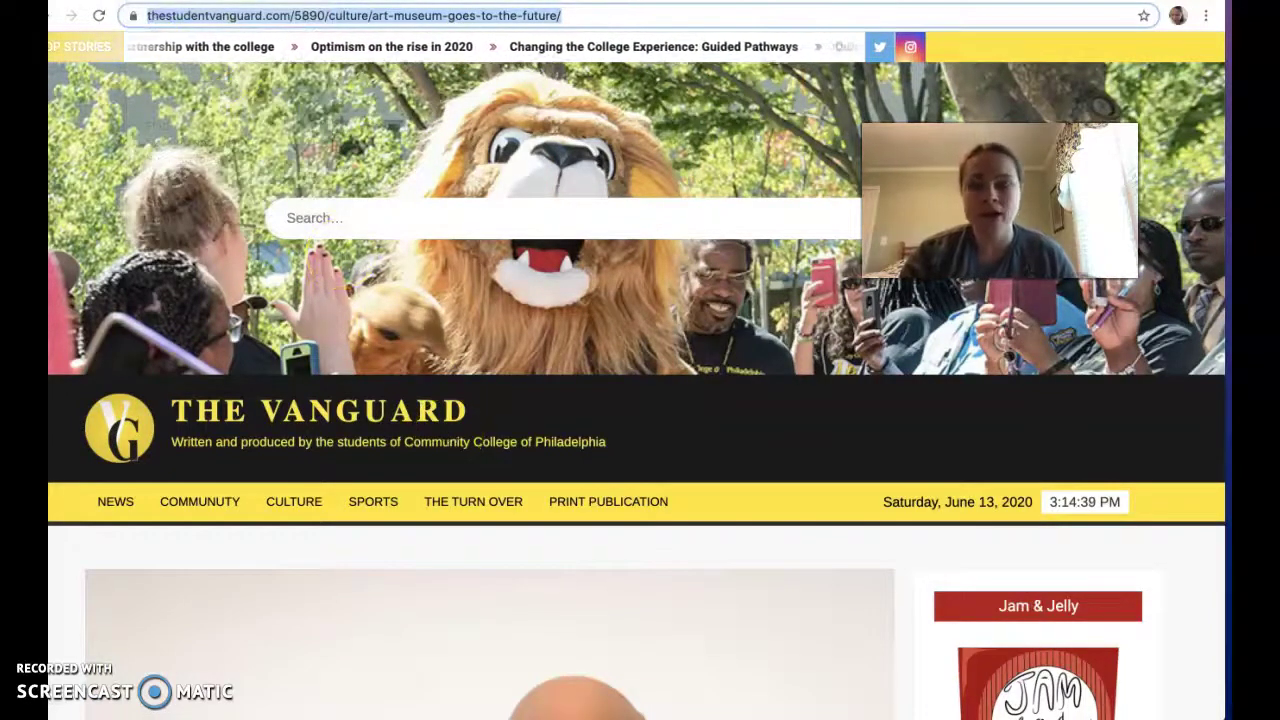
# Step: Return to Citation Machine's MLA website form and search for the source using the copied article address
pyautogui.hotkey('ctrl', 'Tab')
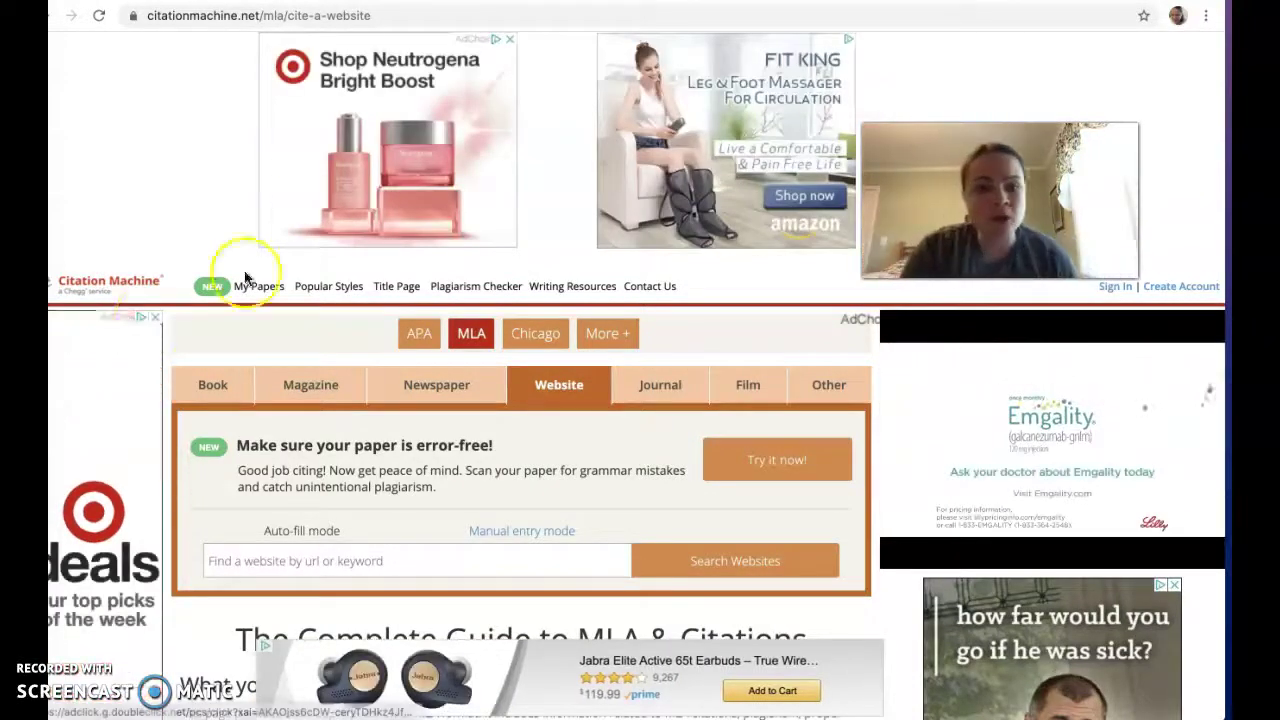
pyautogui.click(229, 560)
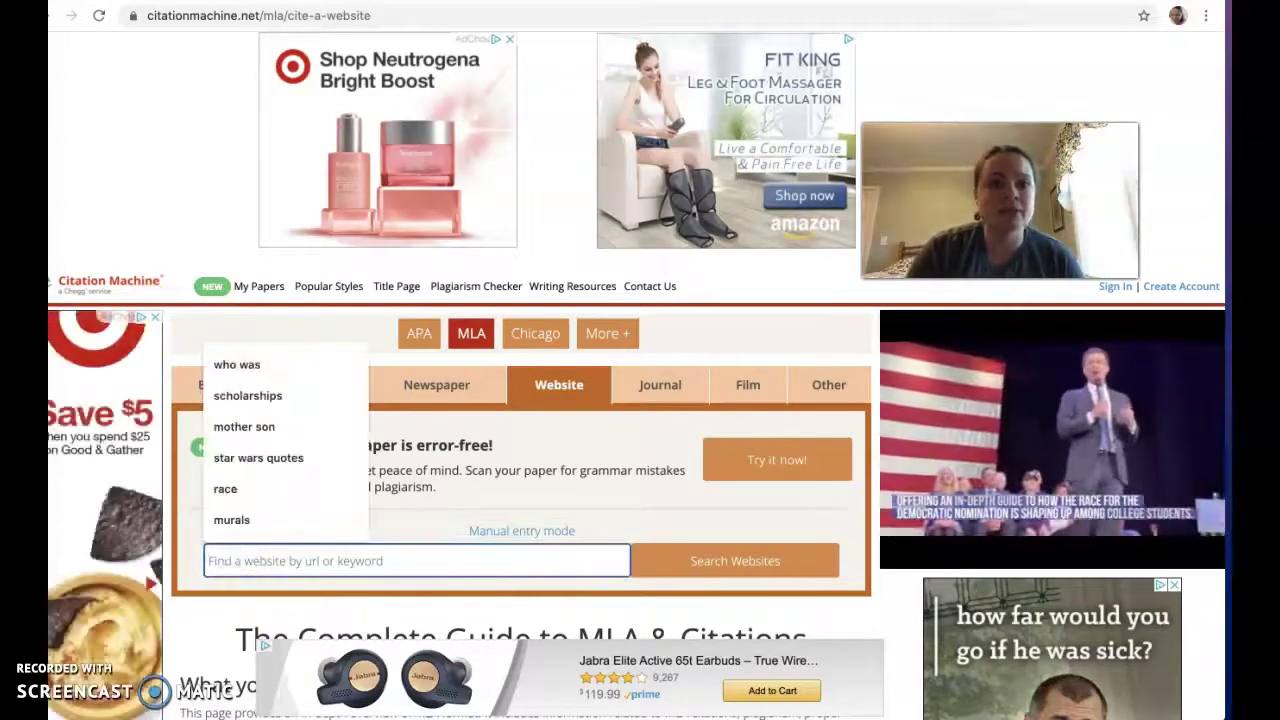
pyautogui.click(150, 2)
pyautogui.click(157, 48)
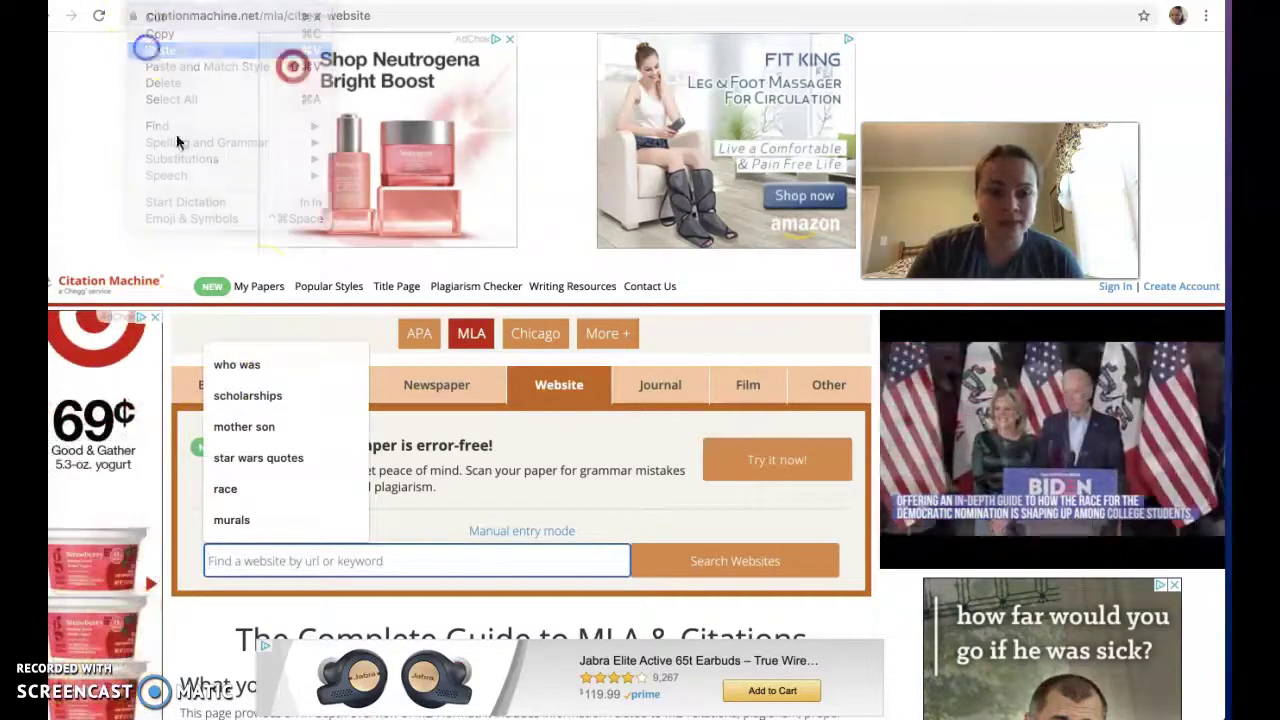
pyautogui.click(686, 561)
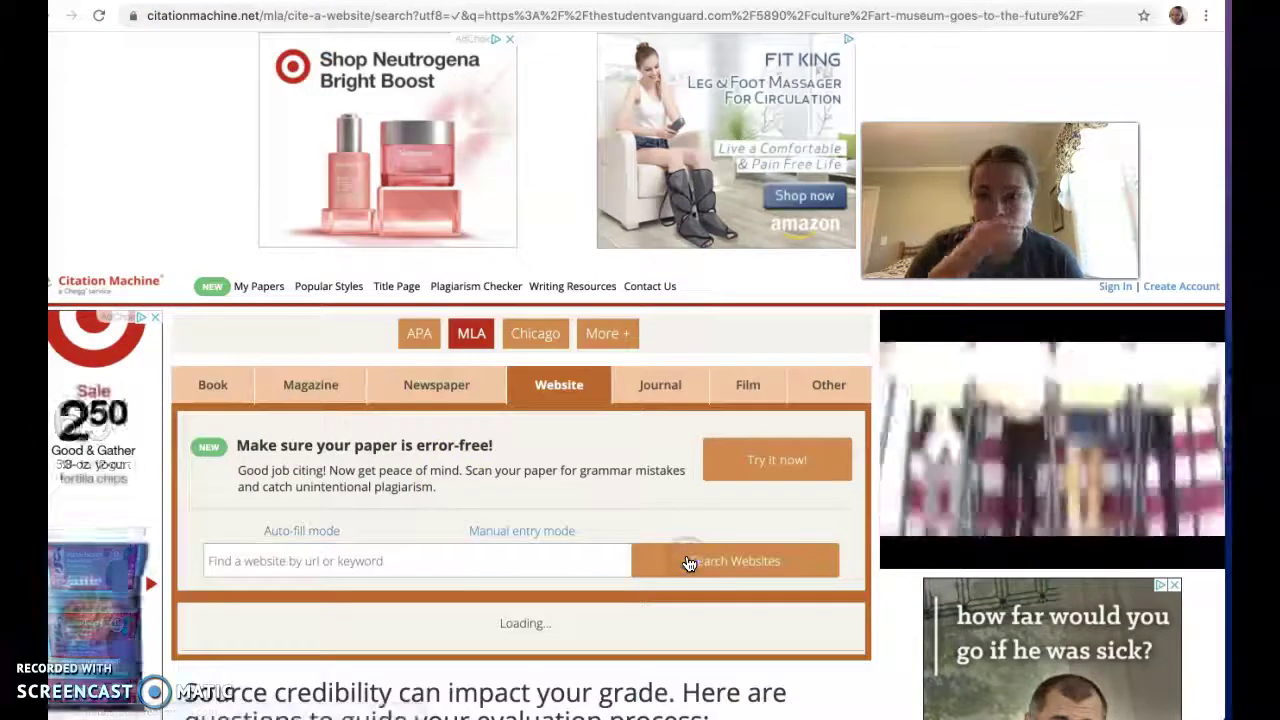
# Step: Select the matching thestudentvanguard.com source for the citation and review the citation data gathered for it
pyautogui.scroll(-3, 886, 508)
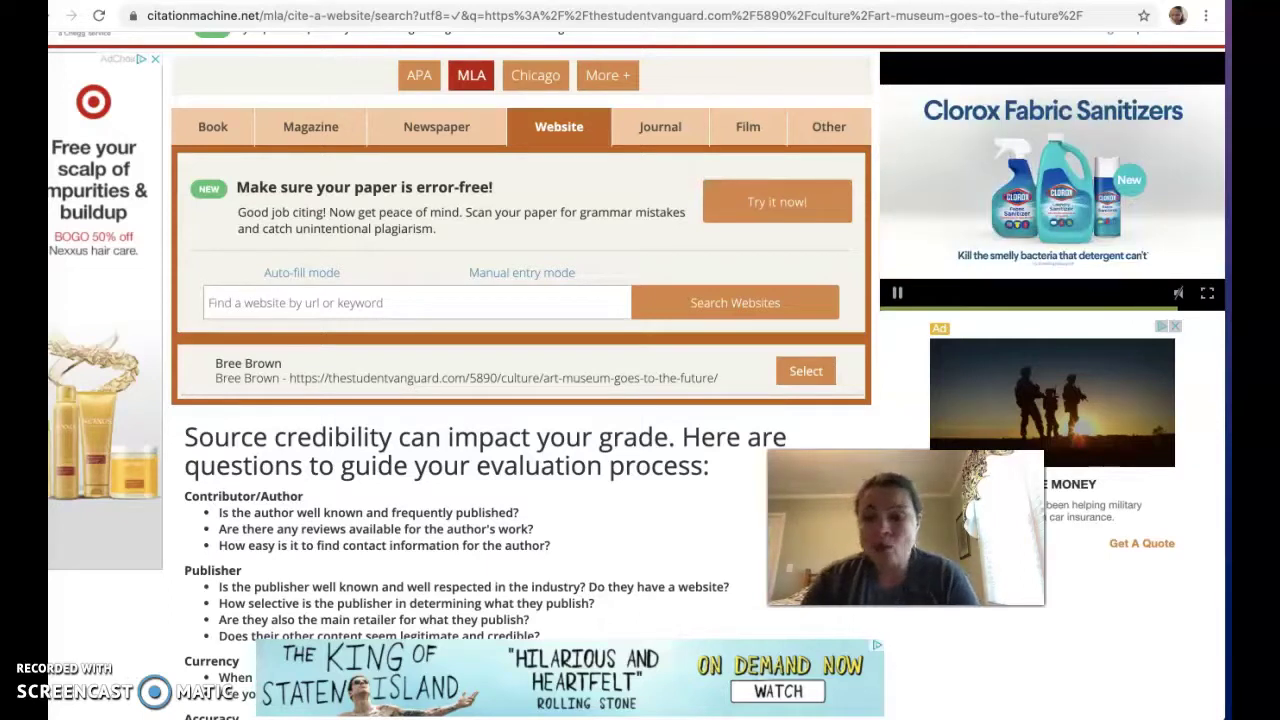
pyautogui.click(806, 372)
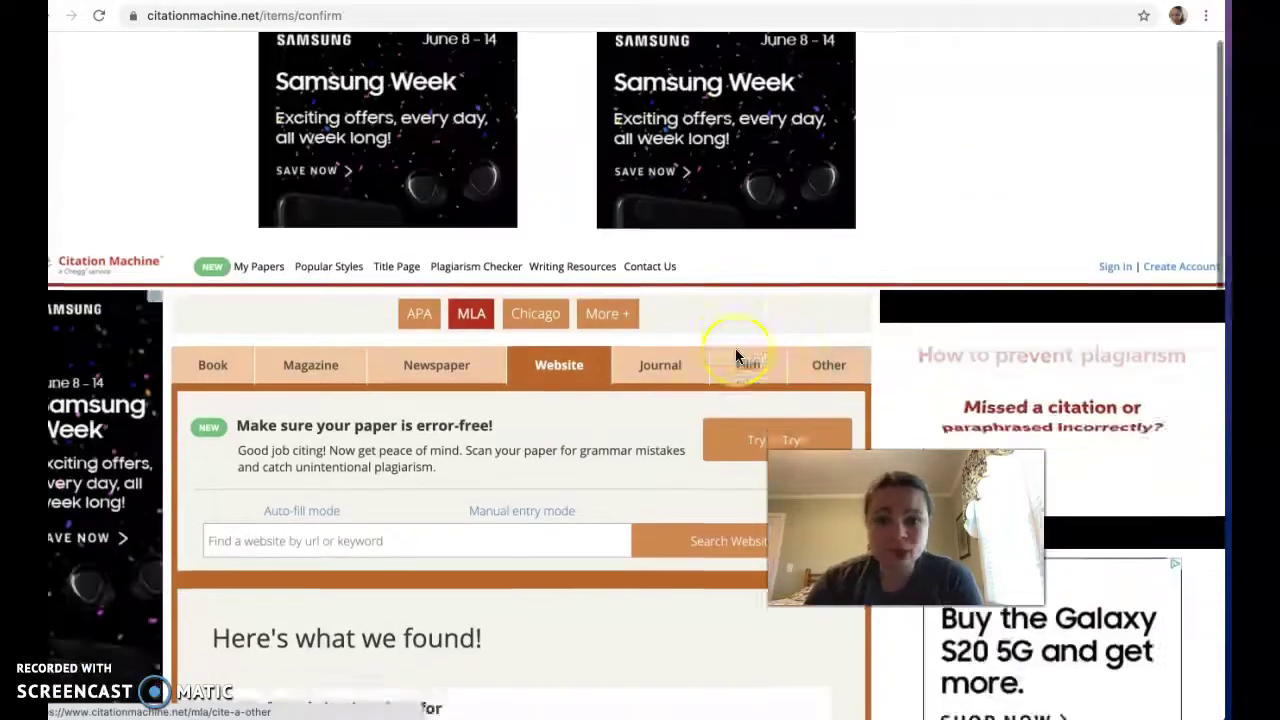
pyautogui.scroll(-5, 735, 348)
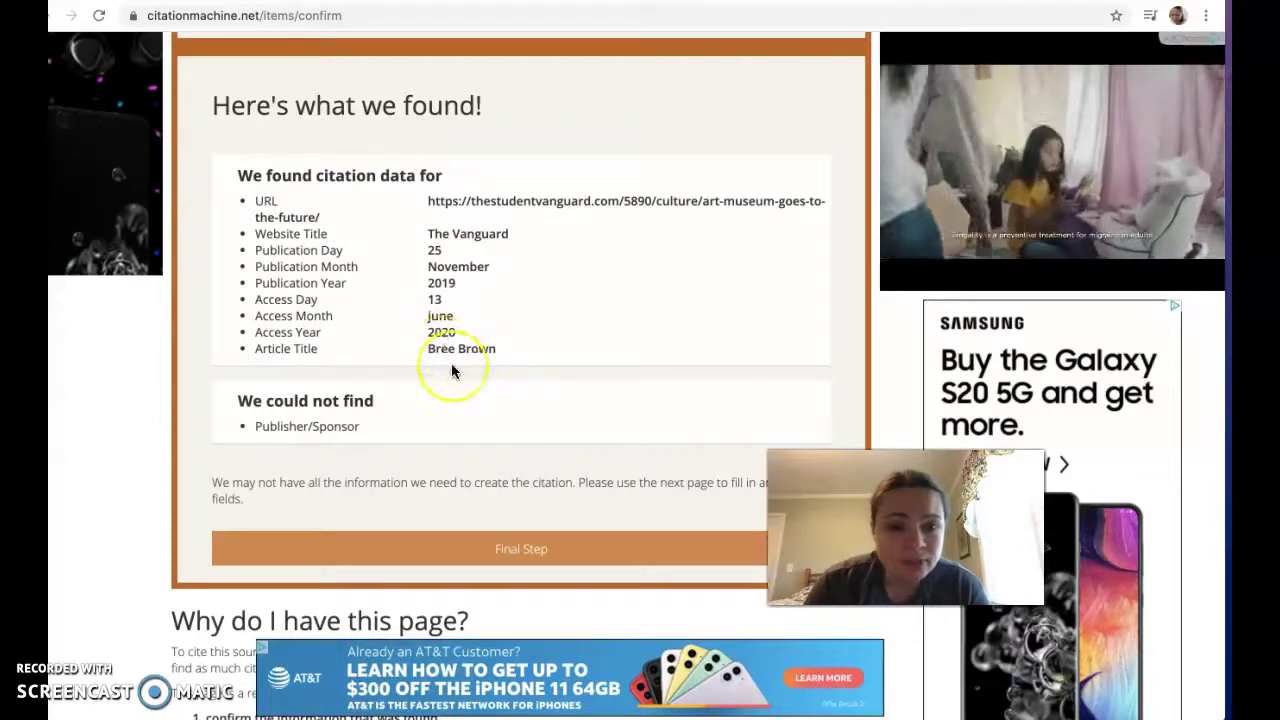
# Step: Review the citation data found and not found for the article and continue to the final step
pyautogui.scroll(-1, 451, 365)
pyautogui.scroll(-5, 451, 370)
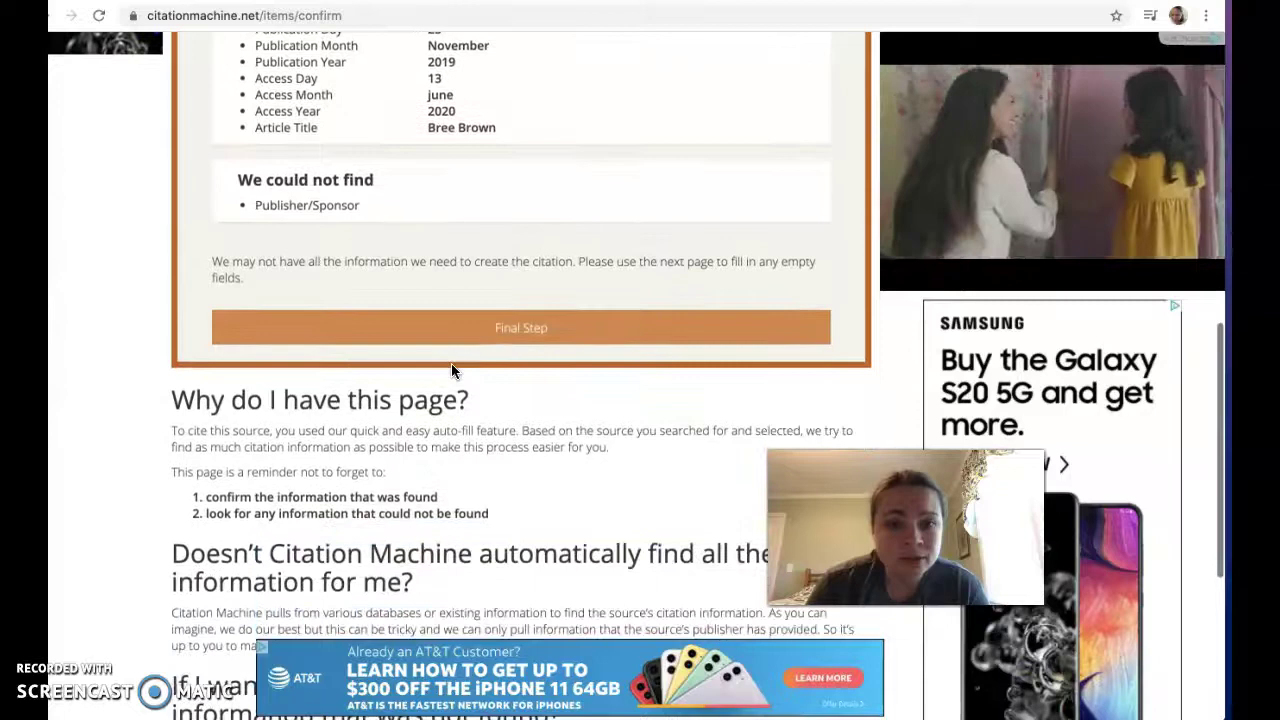
pyautogui.scroll(-10, 451, 370)
pyautogui.scroll(12, 451, 370)
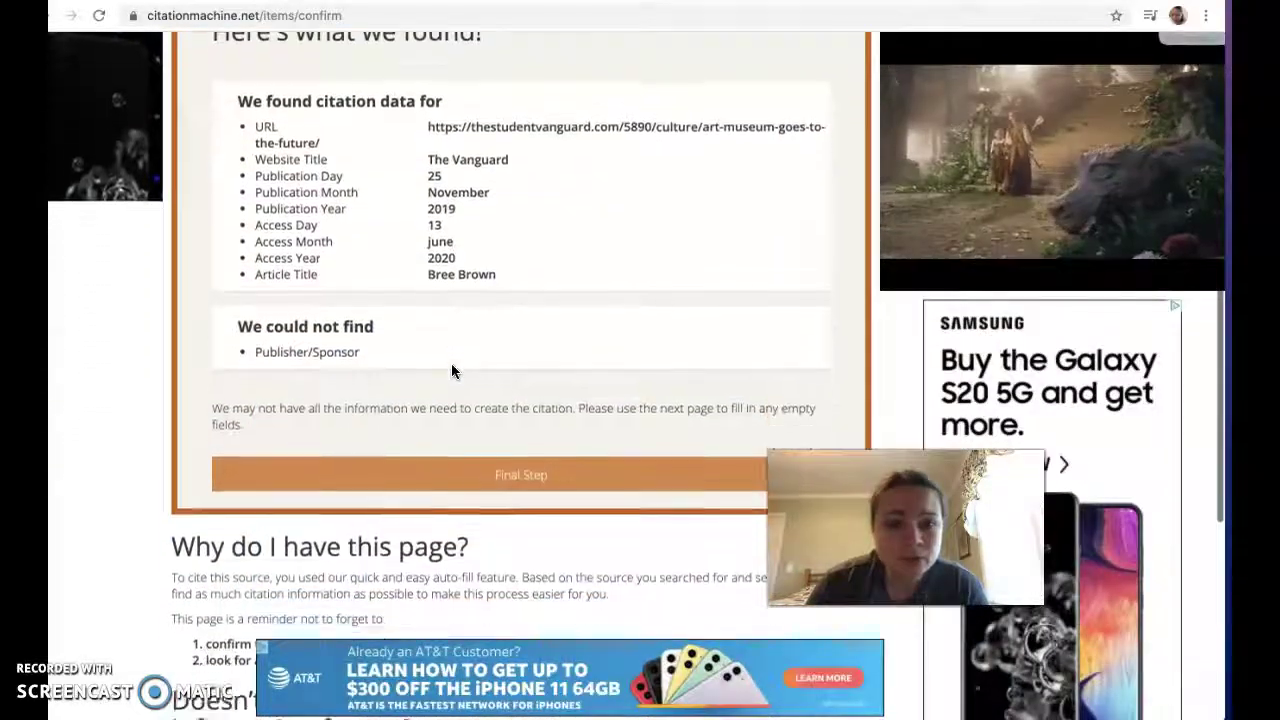
pyautogui.click(457, 449)
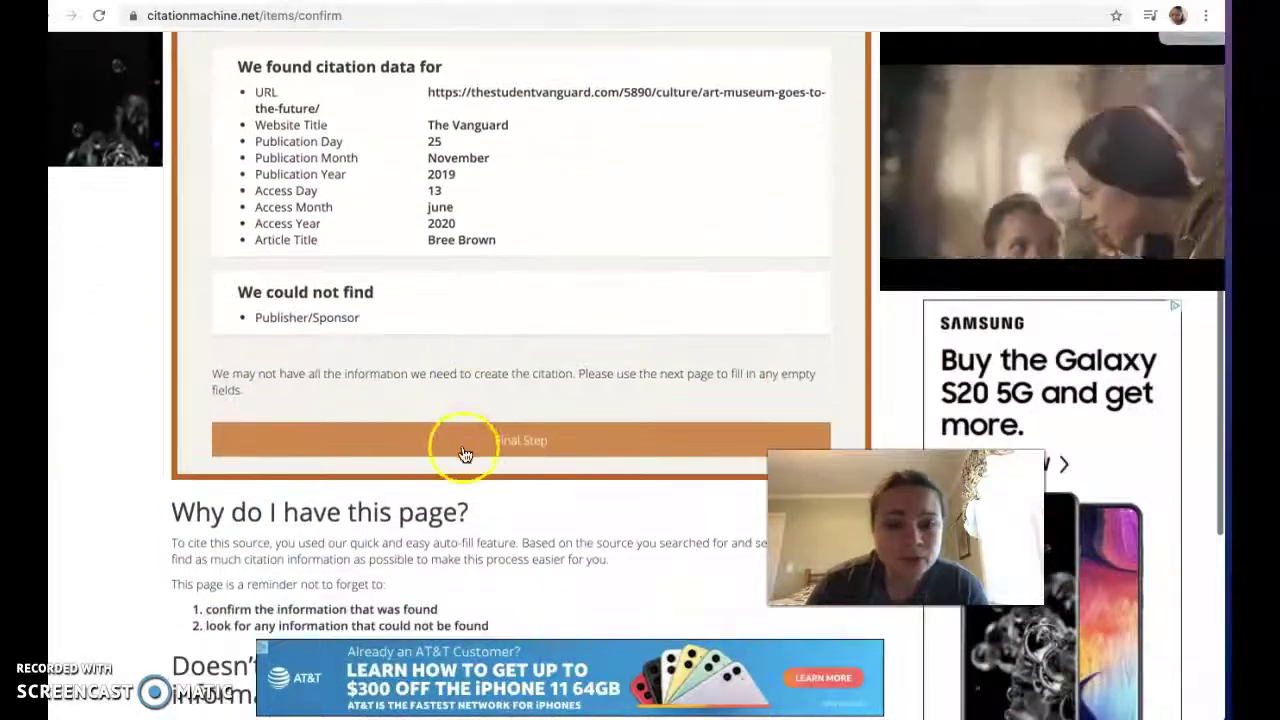
# Step: Replace the wrong article title with "Jam & Jelly: The Art Museum Goes to the Future", checking the wording against the article page
pyautogui.scroll(-6, 556, 414)
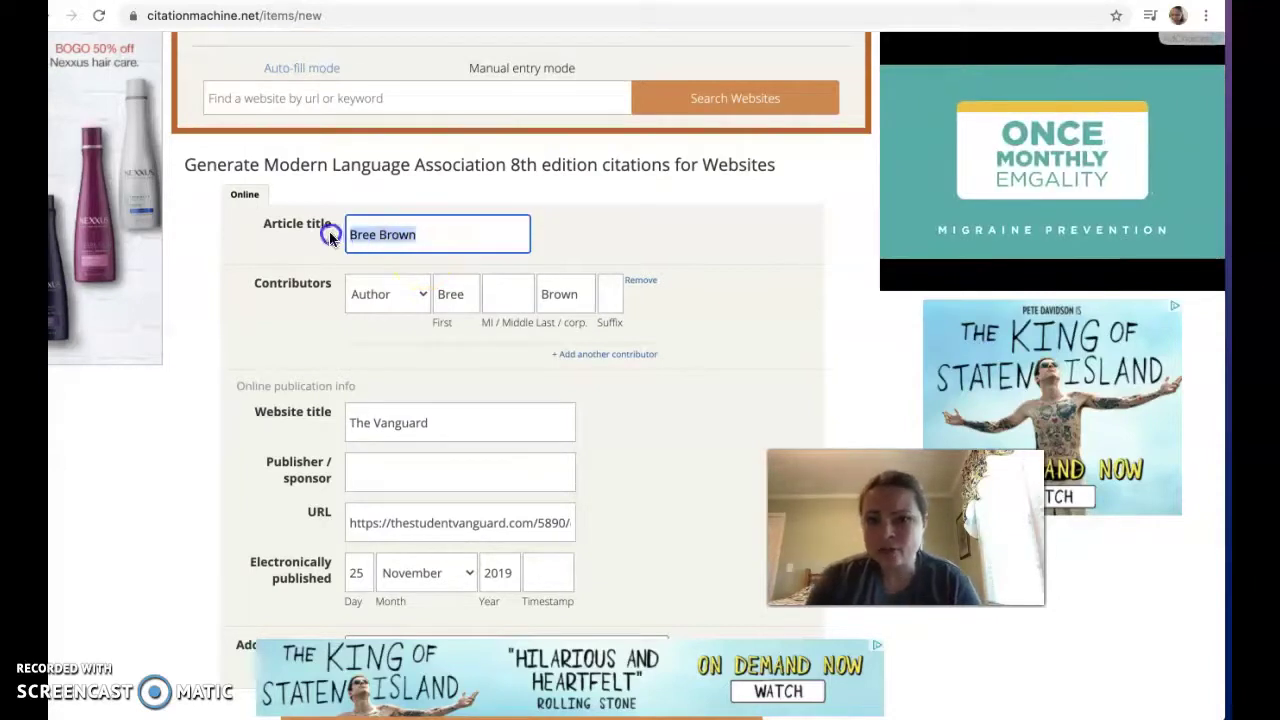
pyautogui.click(420, 289)
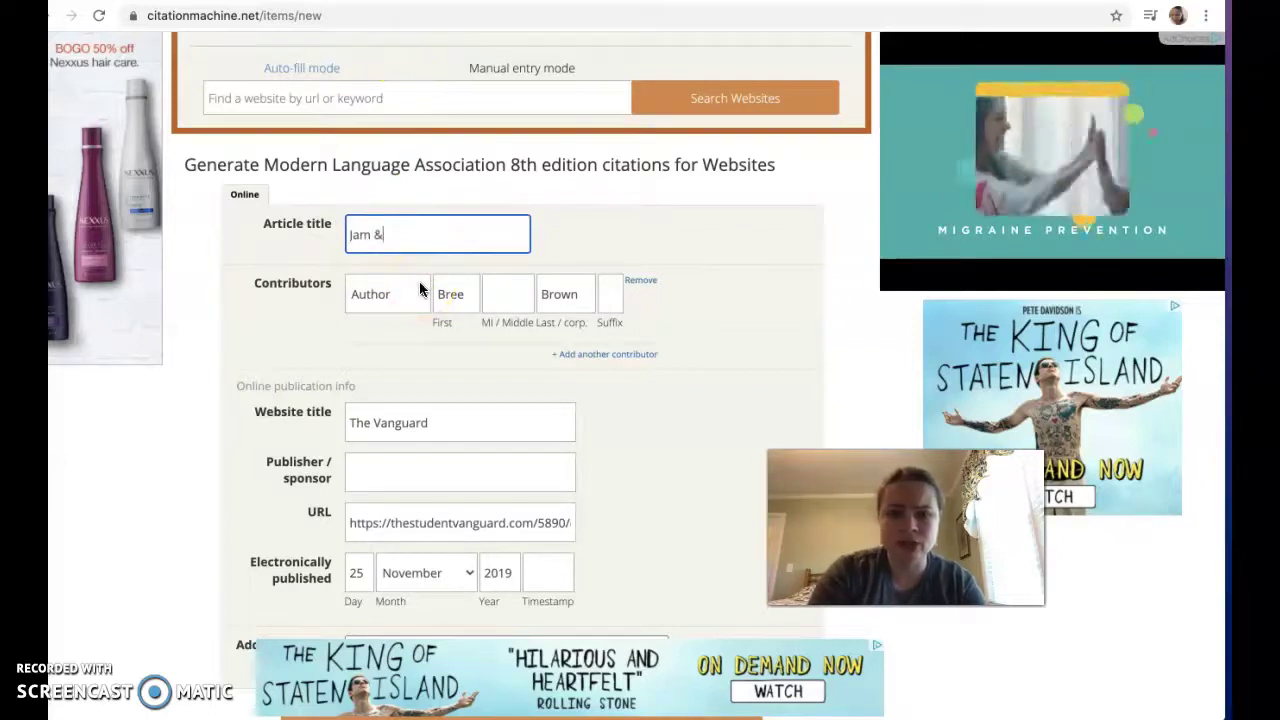
pyautogui.write('Jelly: ')
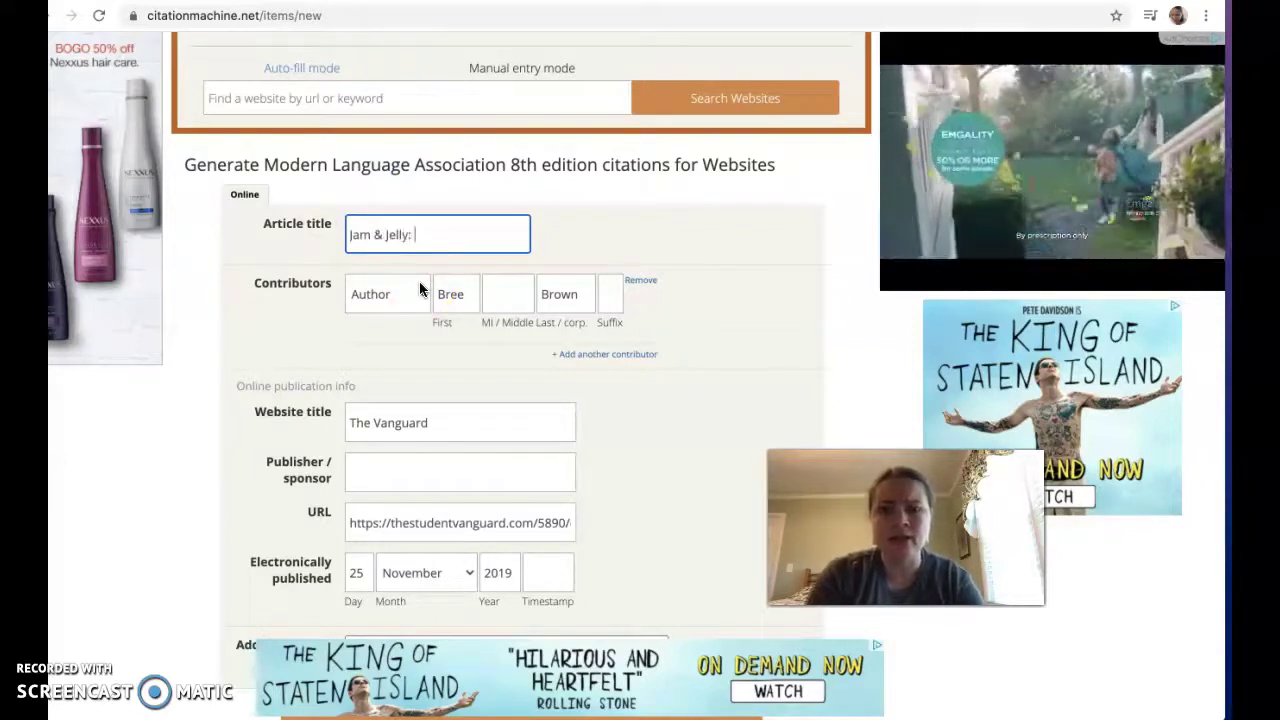
pyautogui.write('The Art Museum')
pyautogui.hotkey('ctrl', 'Tab')
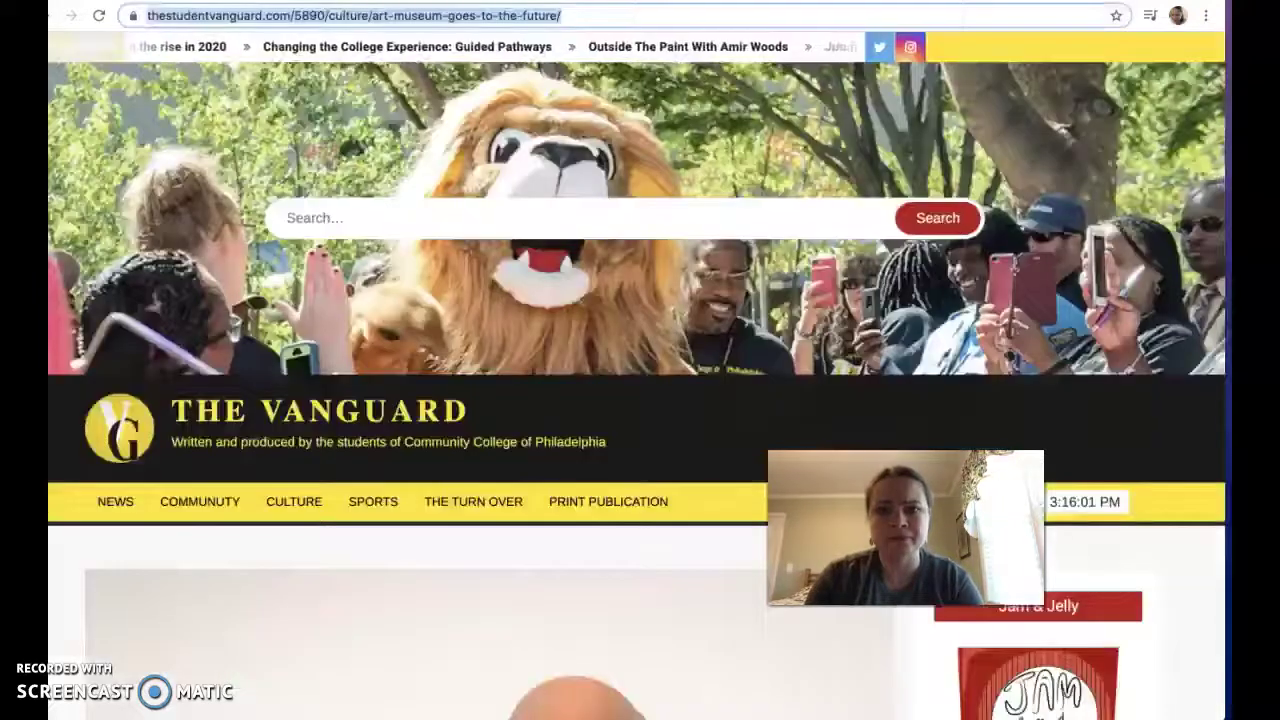
pyautogui.scroll(-5, 551, 334)
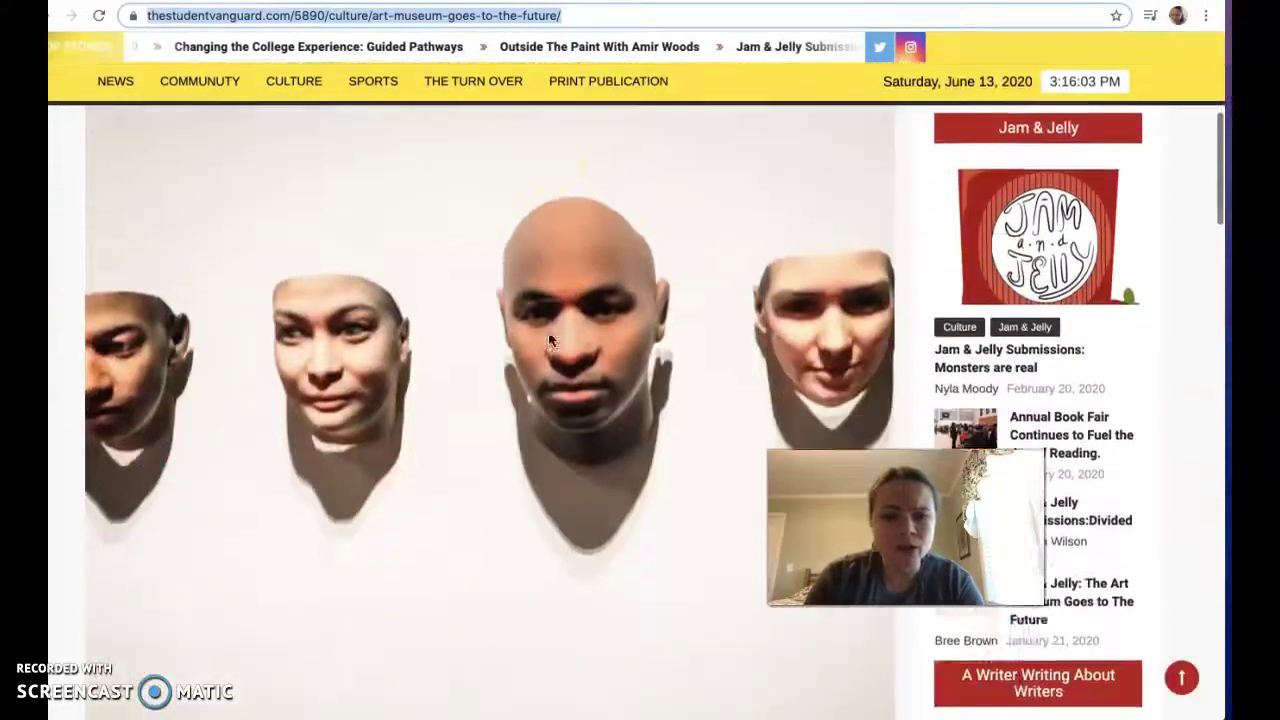
pyautogui.scroll(-5, 548, 341)
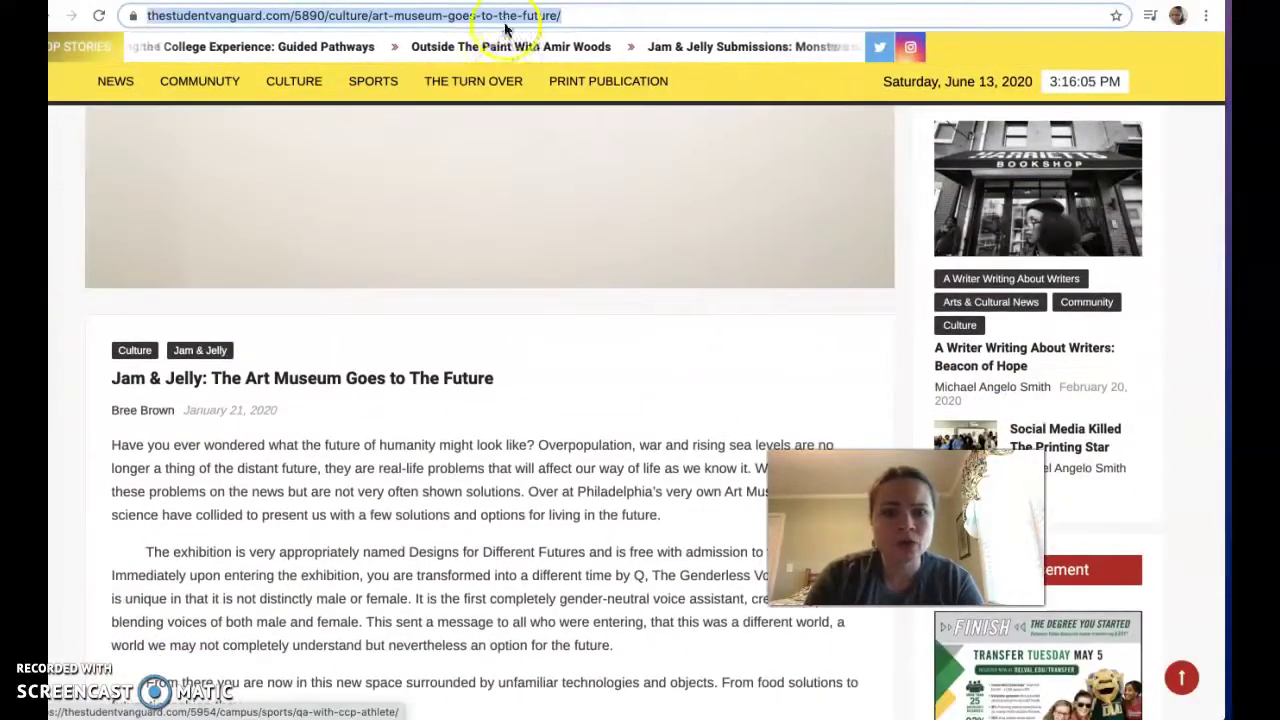
pyautogui.hotkey('ctrl', 'shift', 'Tab')
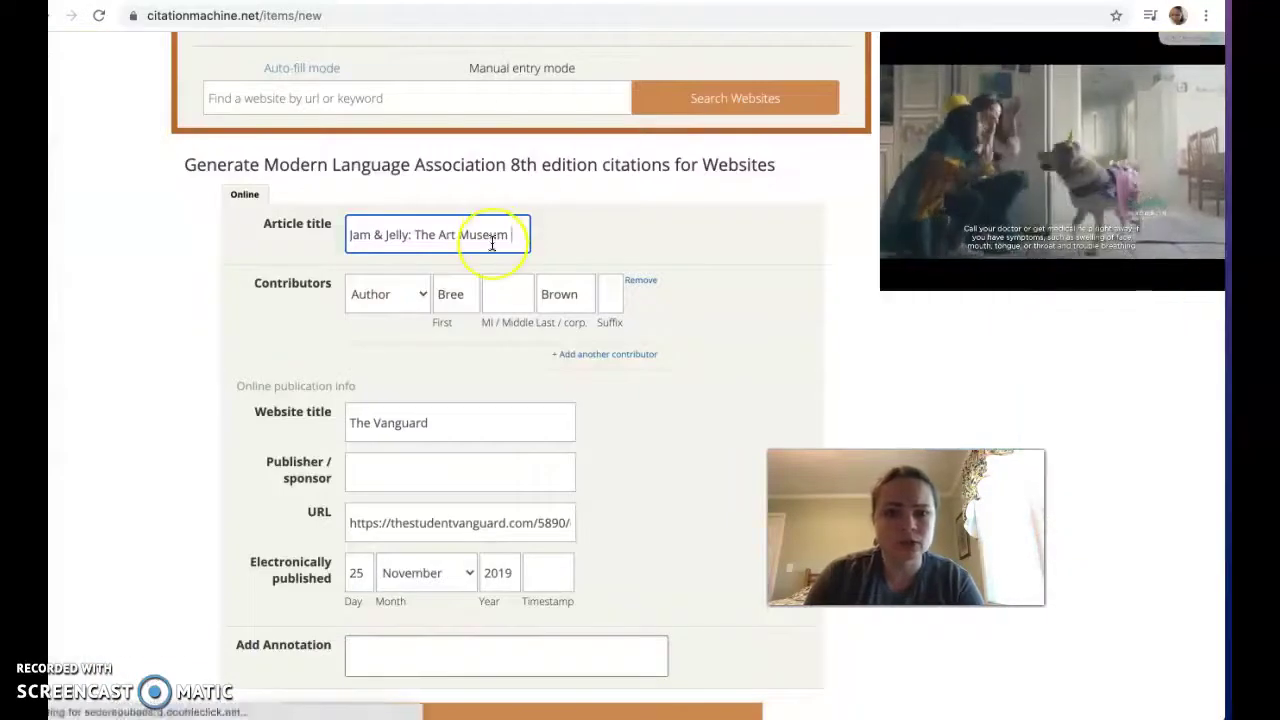
pyautogui.write('Goes to the Futur')
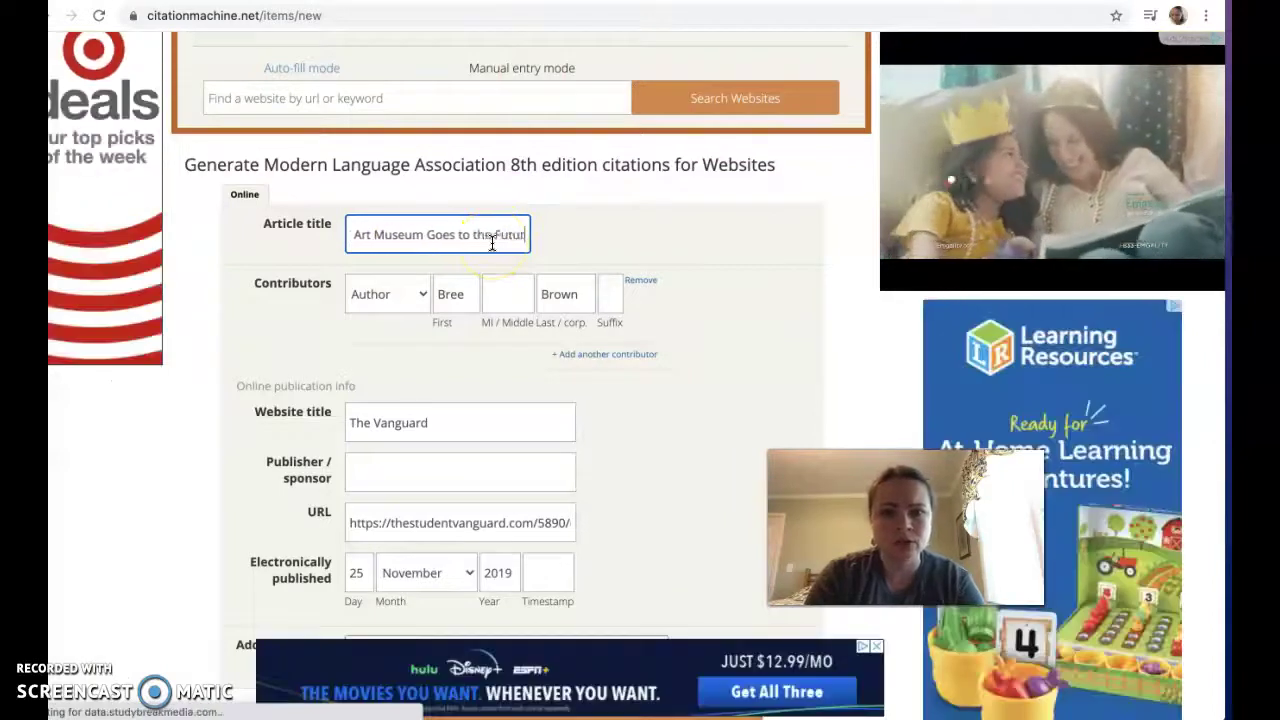
pyautogui.write('e')
# Step: Check the remaining website source details and create the MLA citation
pyautogui.scroll(-2, 647, 337)
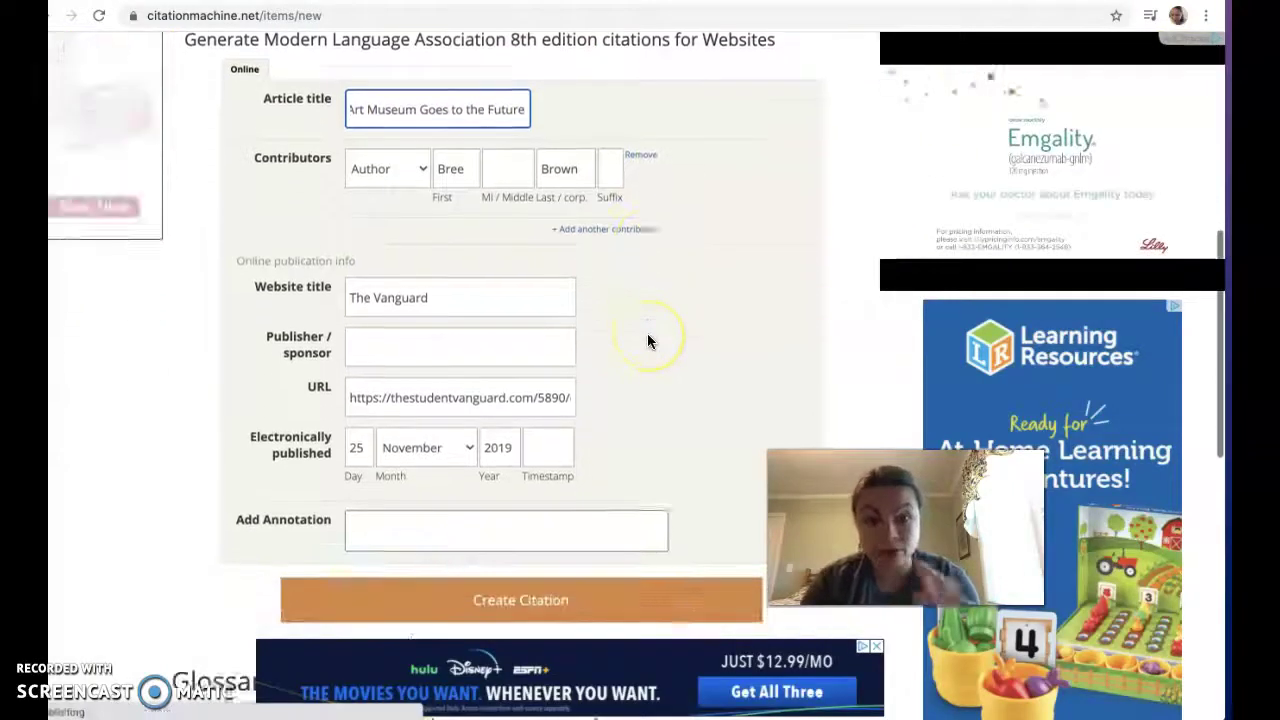
pyautogui.scroll(-2, 647, 341)
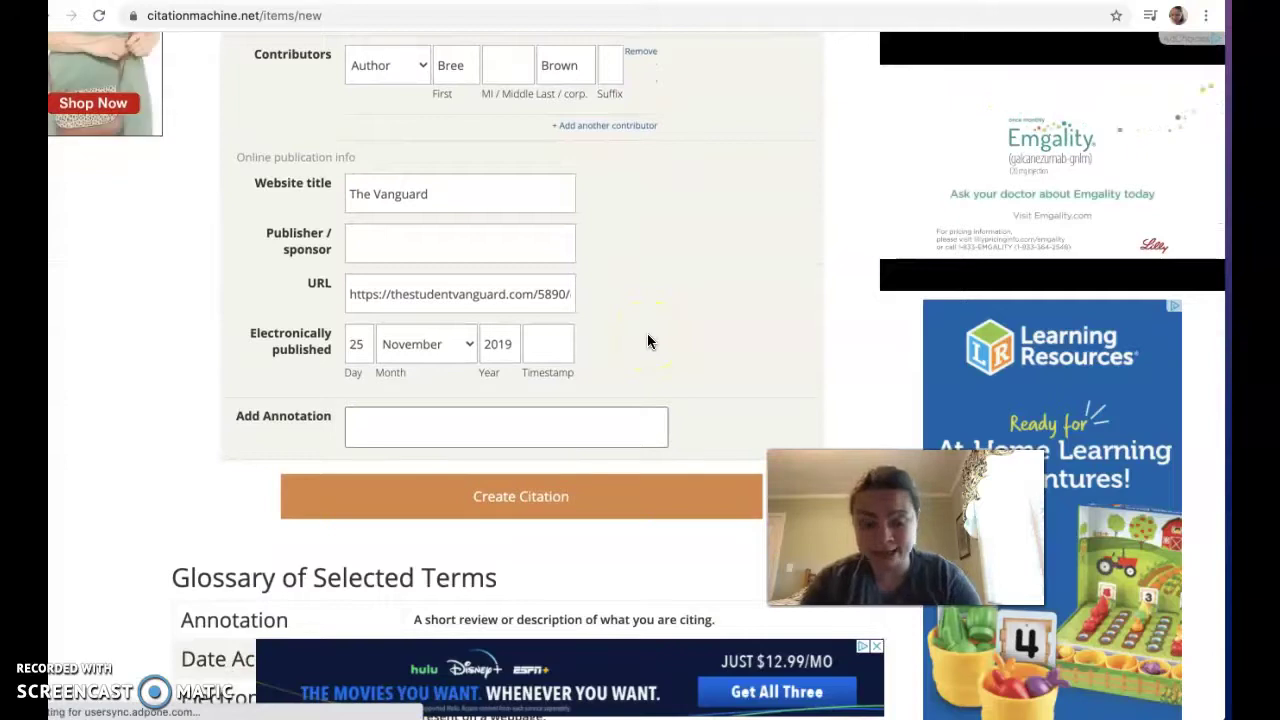
pyautogui.click(586, 498)
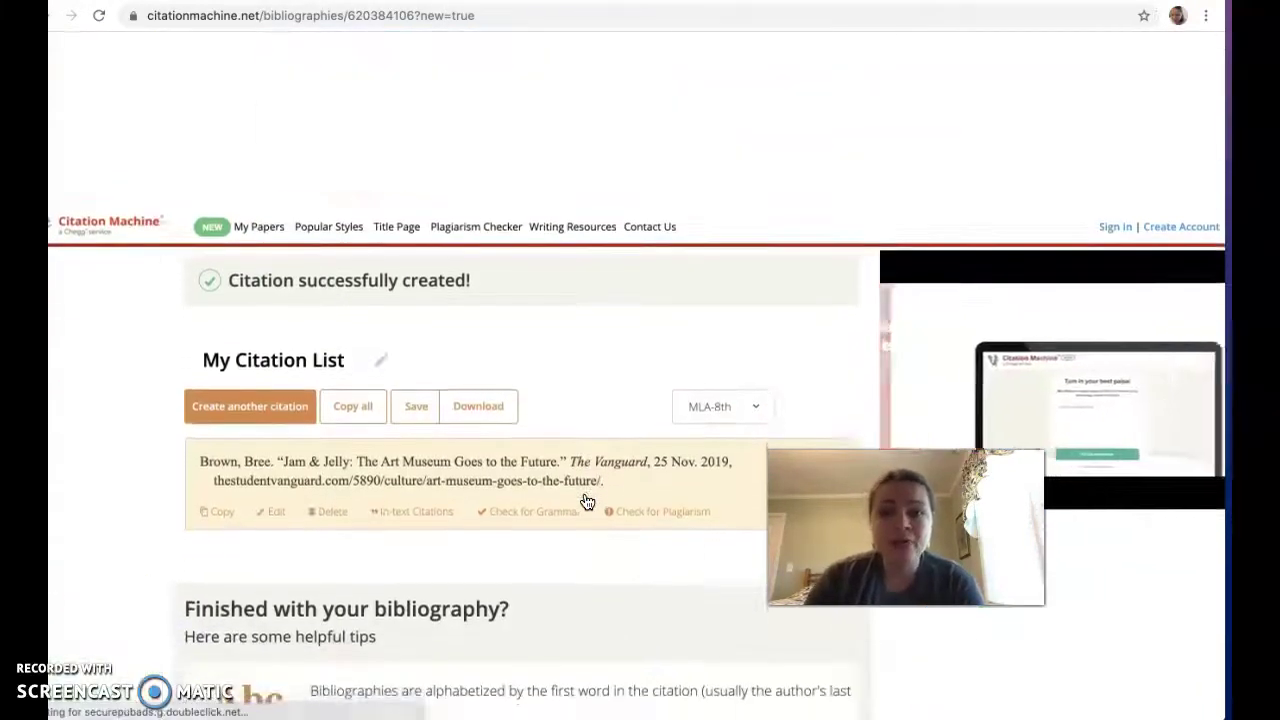
# Step: Review the new entry in the citation list and the bibliography tips below it
pyautogui.scroll(-1, 587, 501)
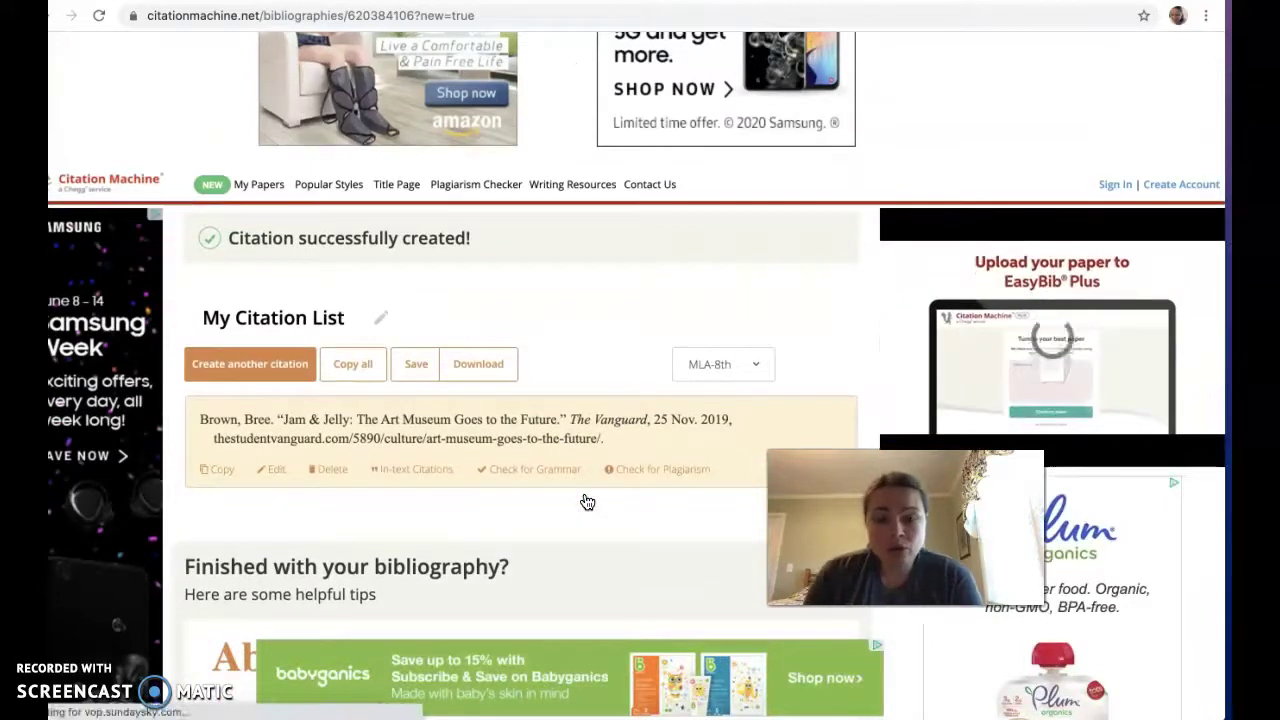
pyautogui.scroll(-1, 587, 501)
pyautogui.scroll(-2, 587, 501)
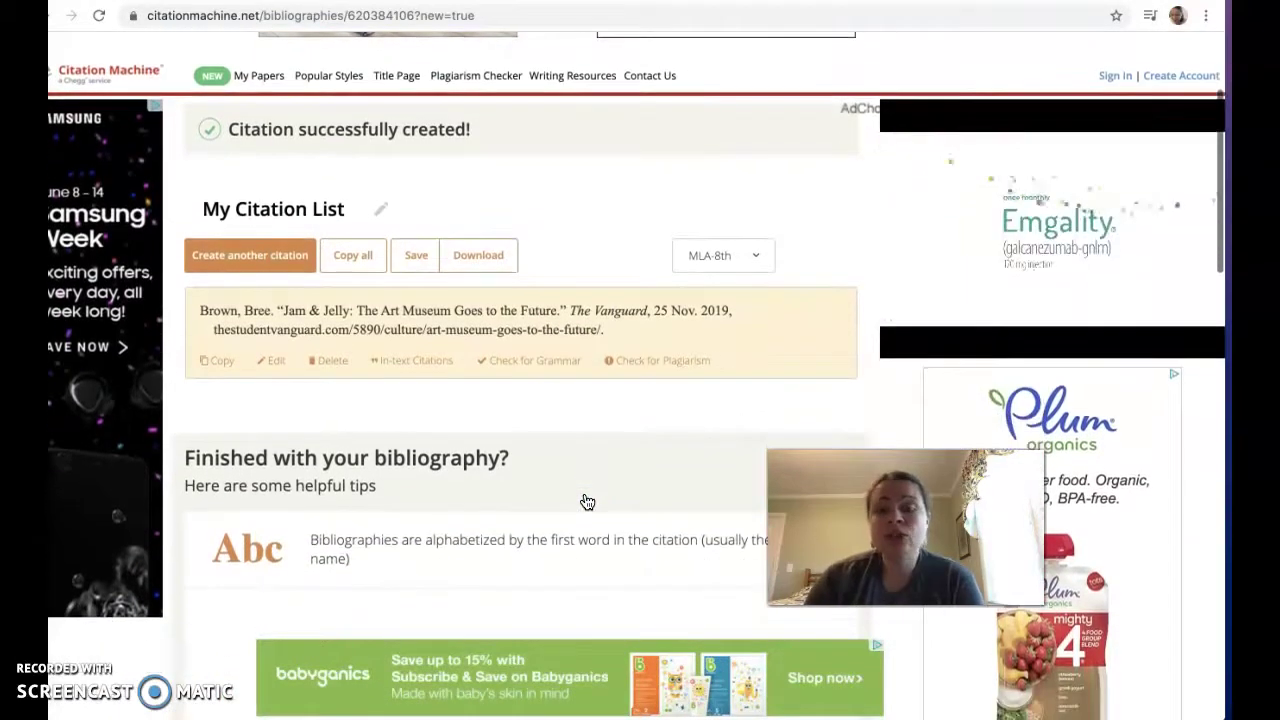
pyautogui.scroll(-1, 587, 501)
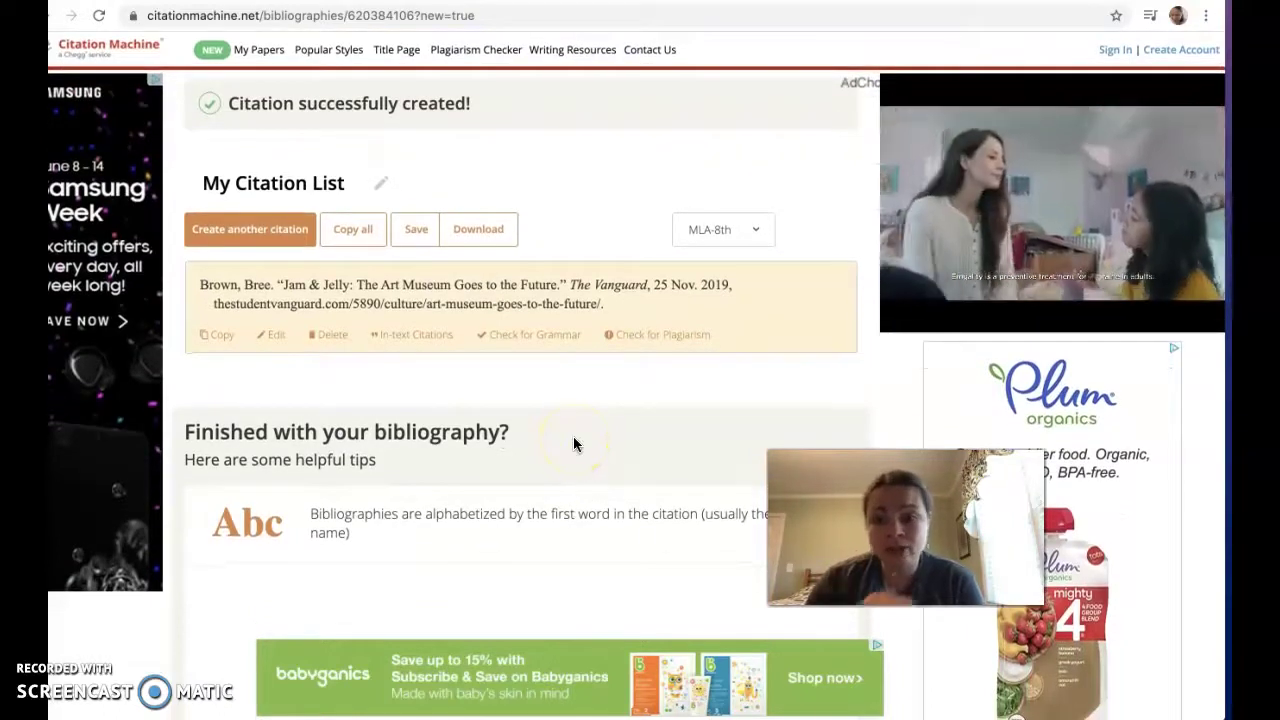
pyautogui.scroll(-2, 574, 438)
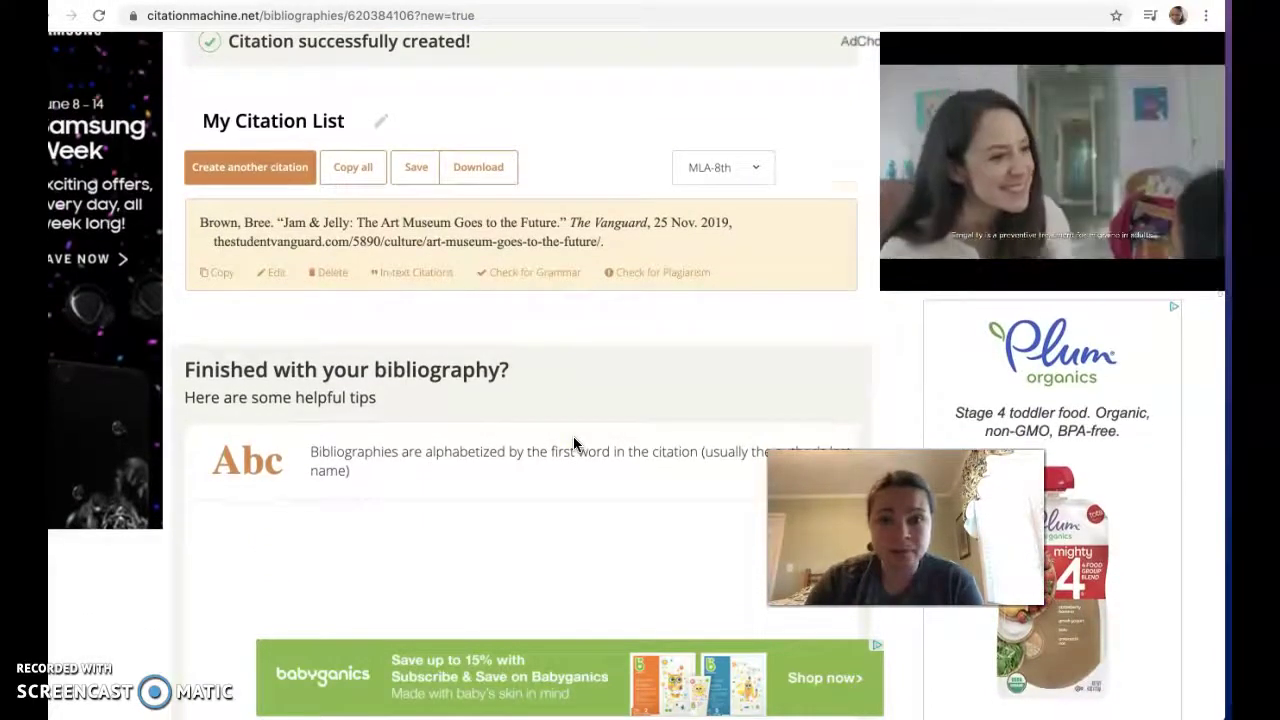
pyautogui.scroll(-1, 574, 438)
pyautogui.scroll(-4, 574, 440)
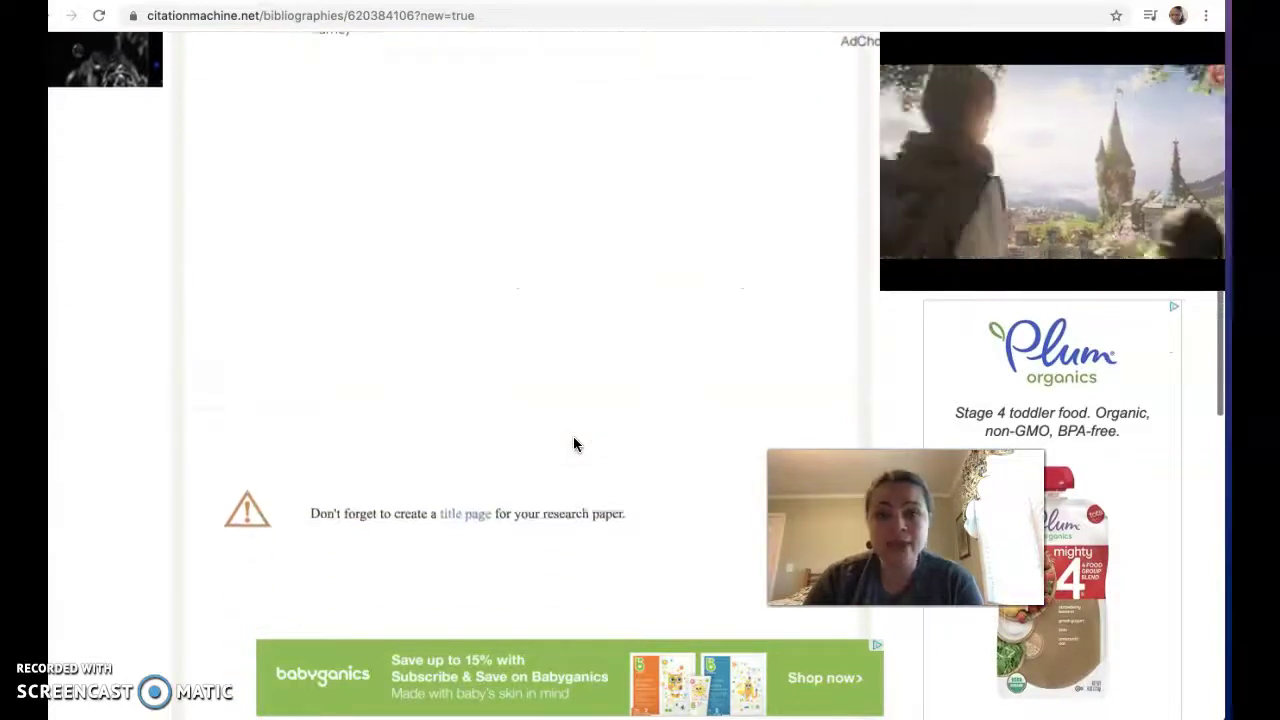
pyautogui.scroll(3, 575, 444)
# Step: Select the full text of the generated citation in the citation list
pyautogui.click(253, 128)
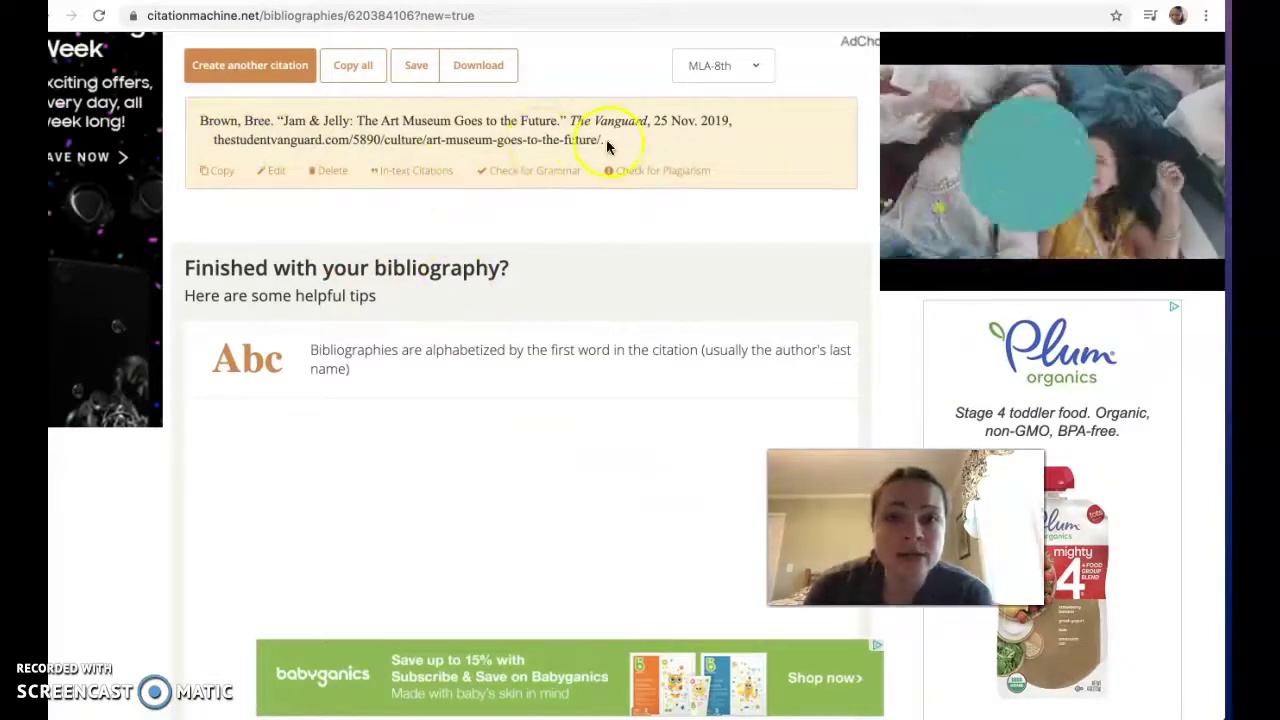
pyautogui.moveTo(607, 147); pyautogui.dragTo(567, 139)
pyautogui.moveTo(465, 135); pyautogui.dragTo(191, 123)
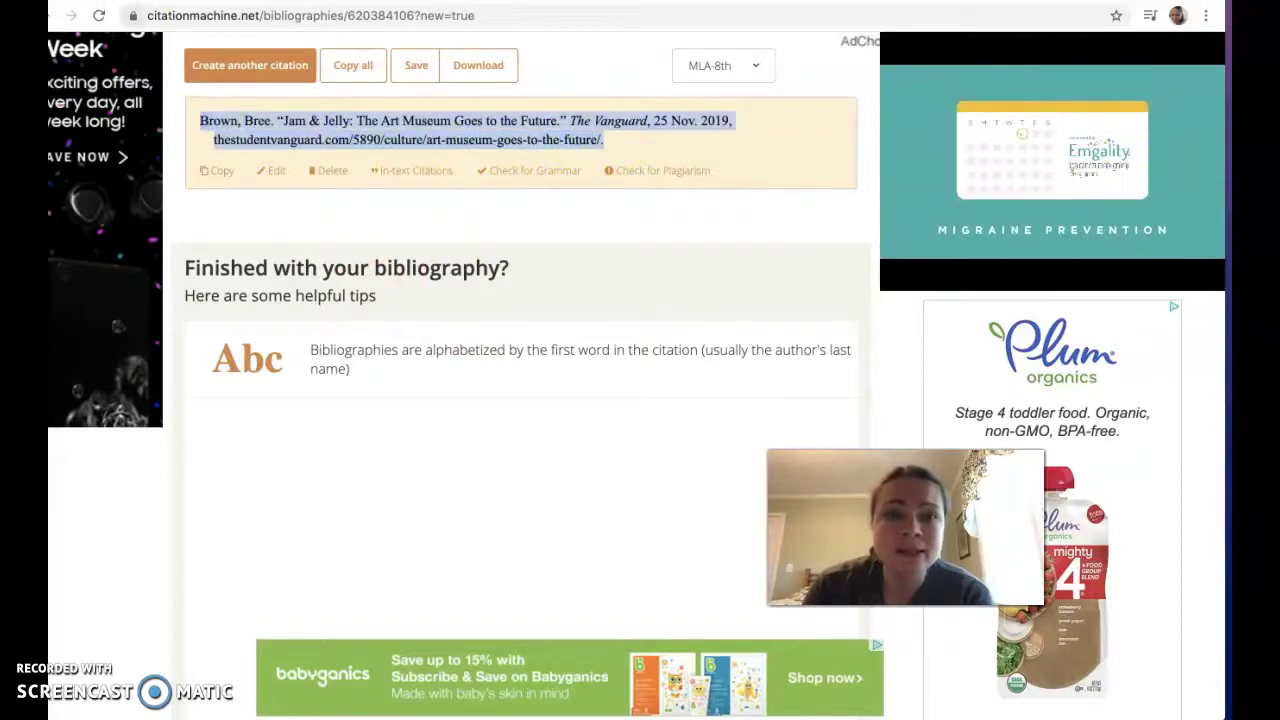
pyautogui.click(150, 2)
pyautogui.click(152, 40)
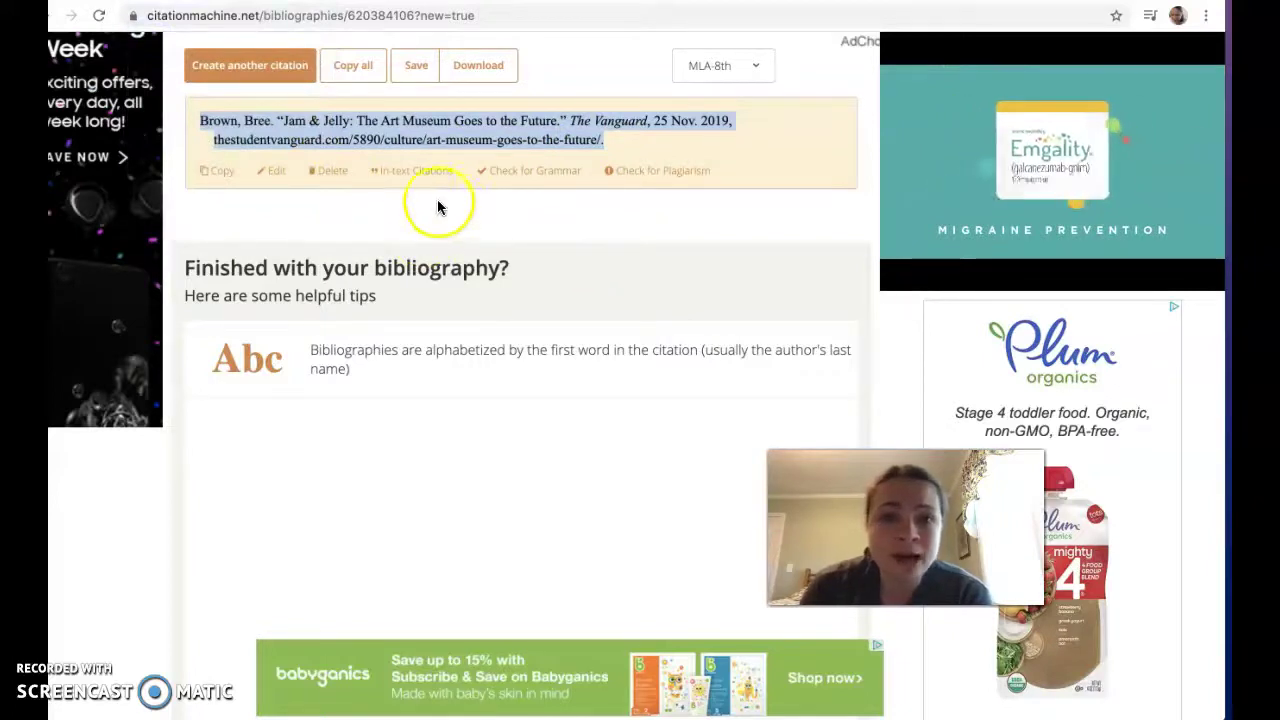
# Step: Open the in-text citation generator for the article and examine the parenthetical citation and its contributor, title, year and page options
pyautogui.click(417, 172)
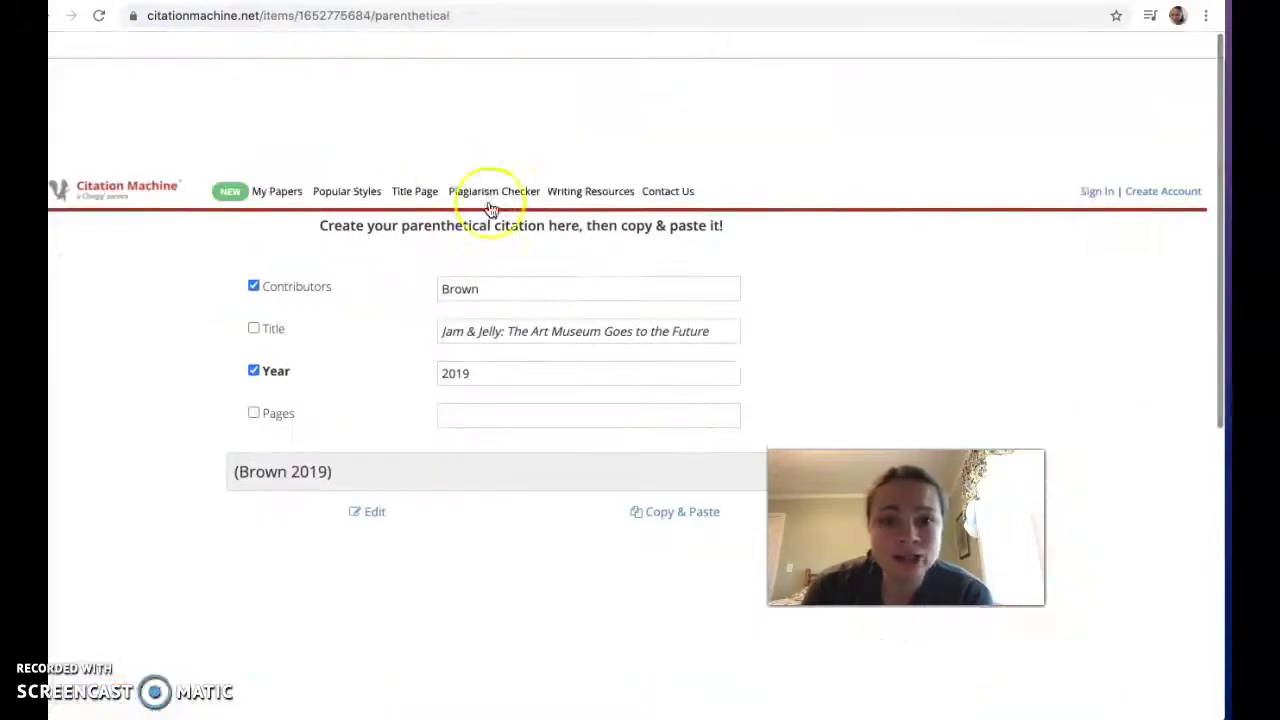
pyautogui.scroll(-5, 617, 297)
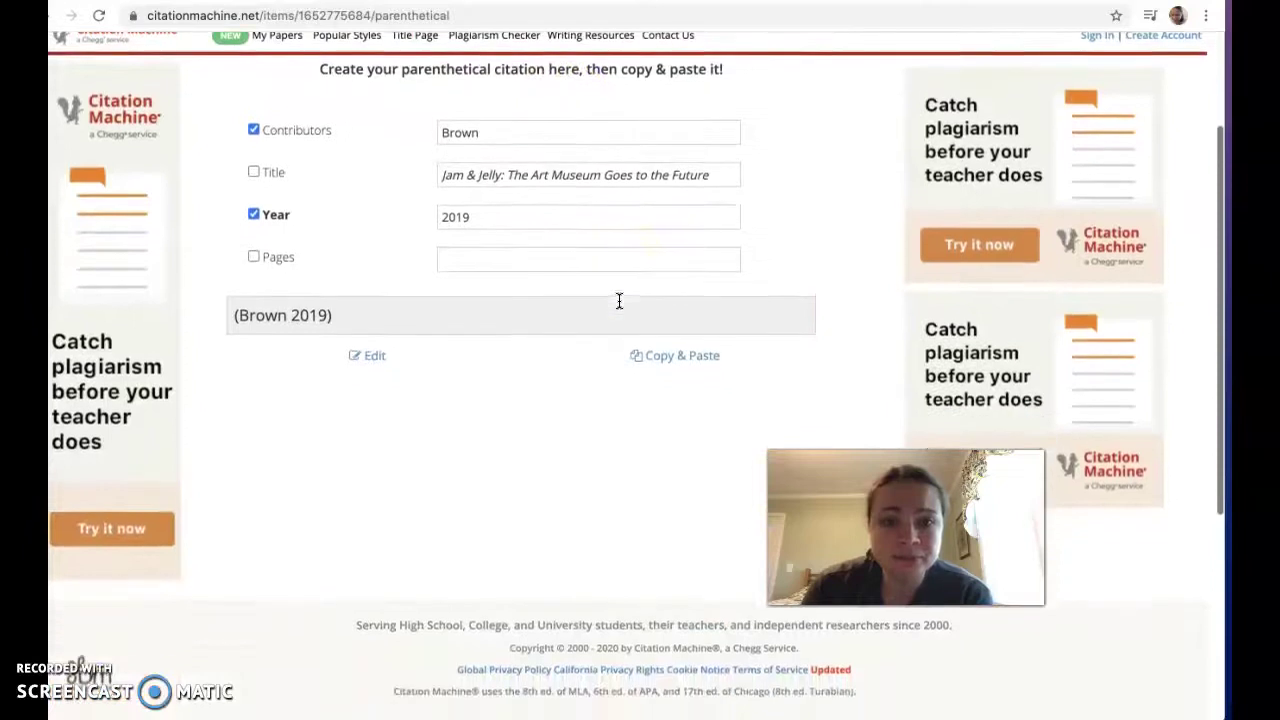
pyautogui.click(423, 300)
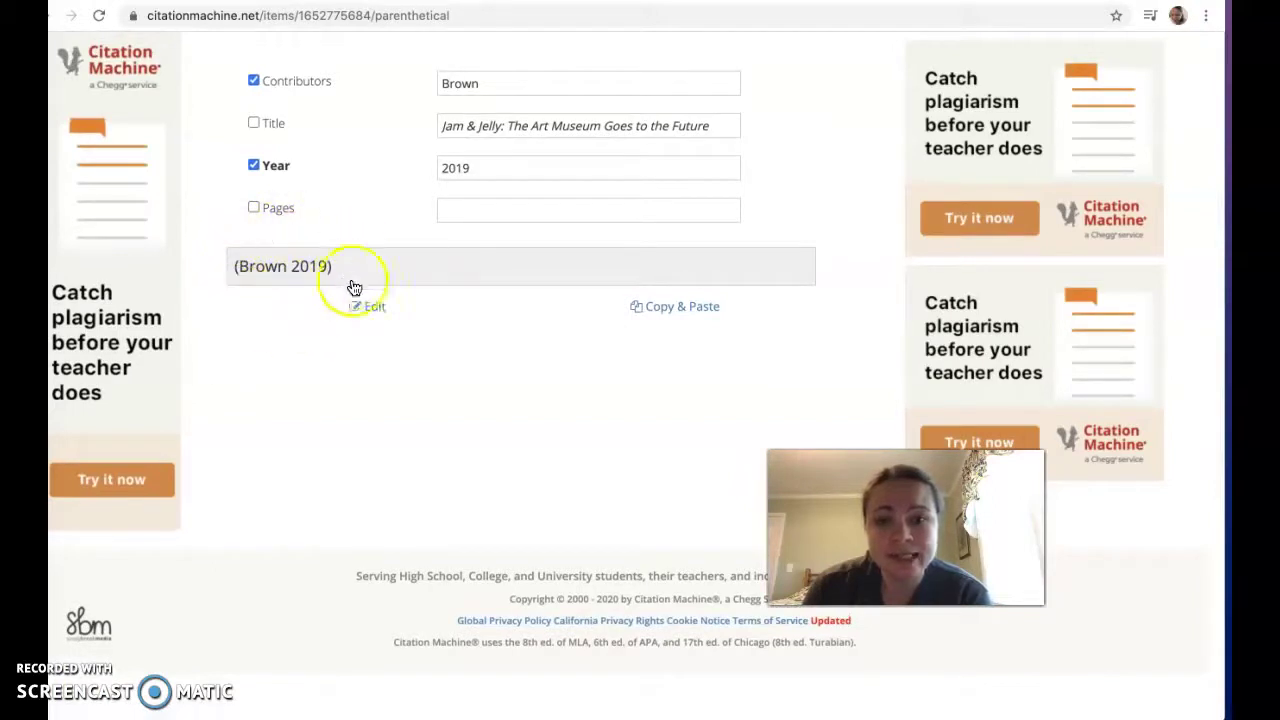
pyautogui.scroll(4, 434, 343)
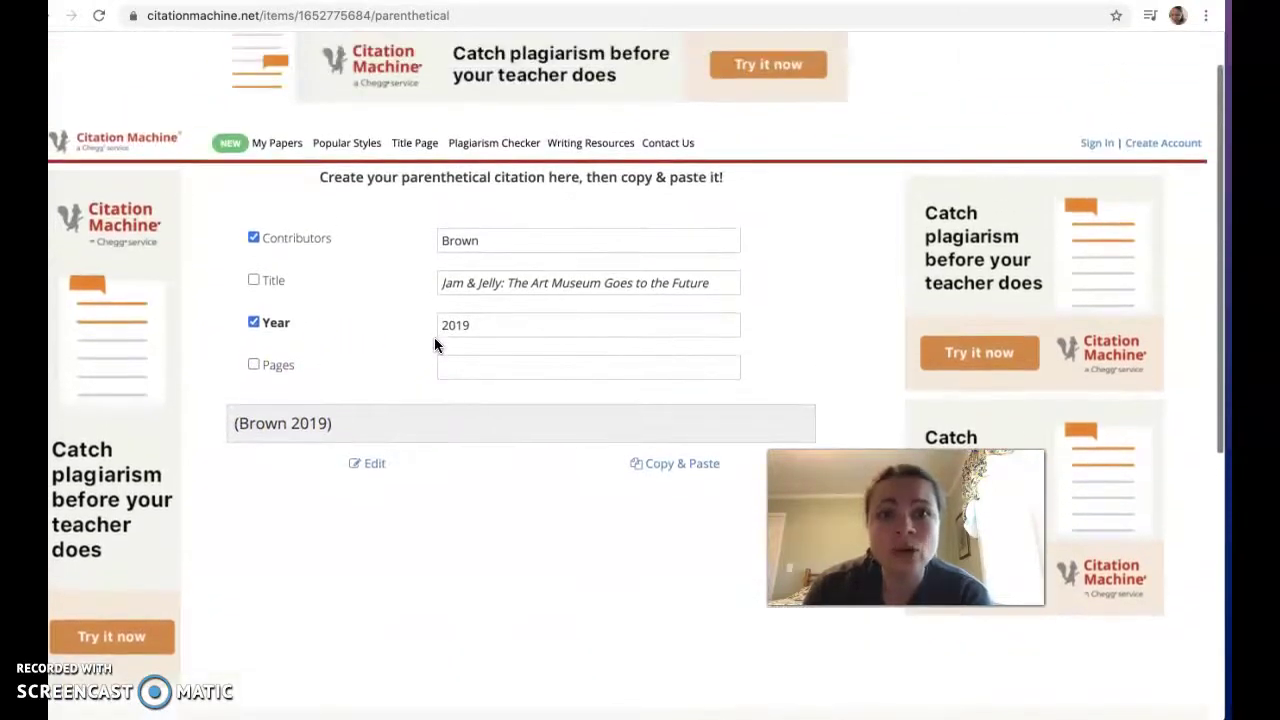
pyautogui.scroll(-2, 434, 340)
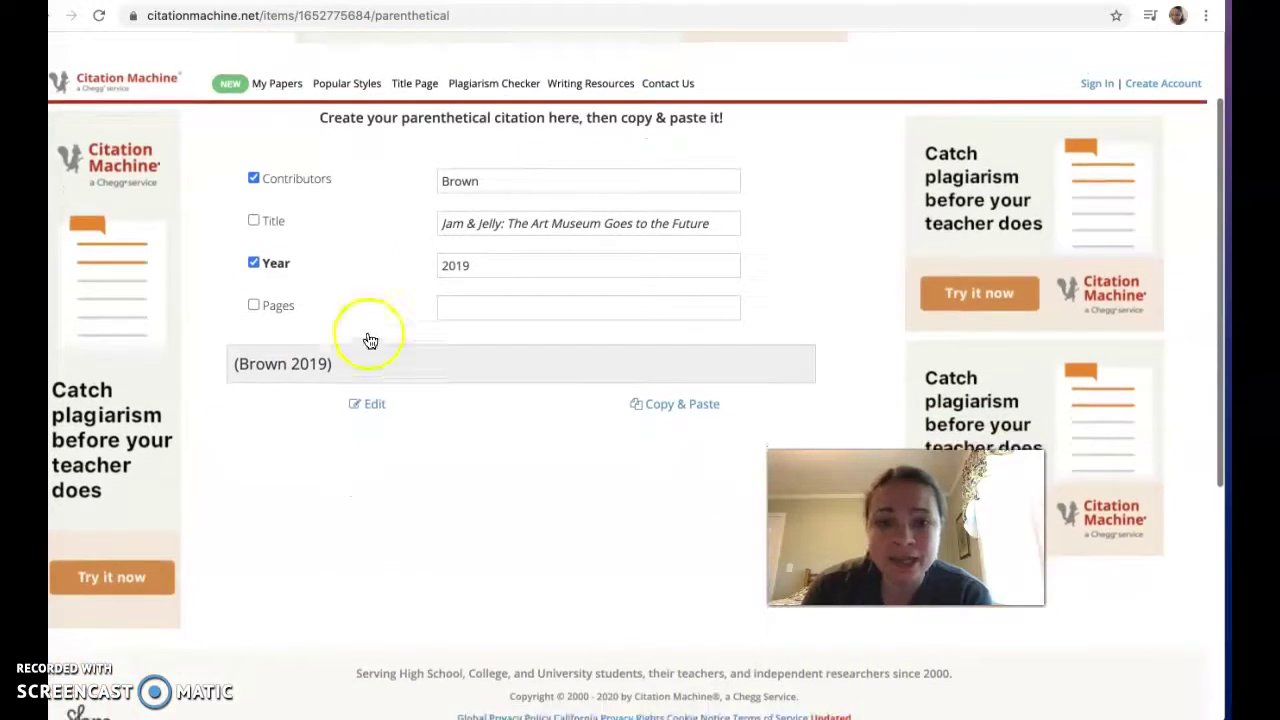